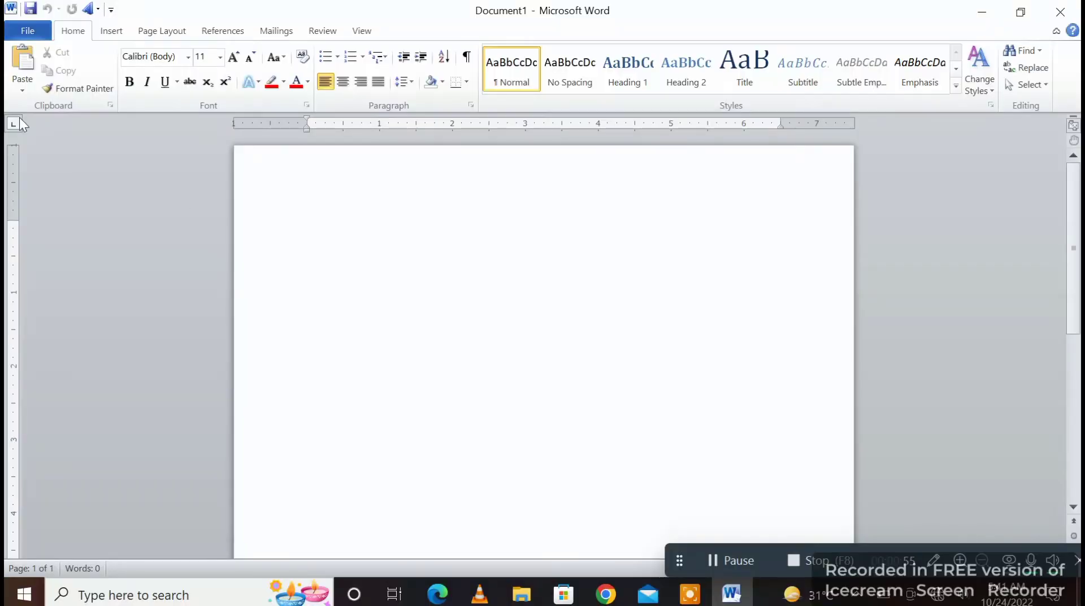
Bring up the dialog for opening a Word document and dismiss it without choosing a file.
left_click(23, 30)
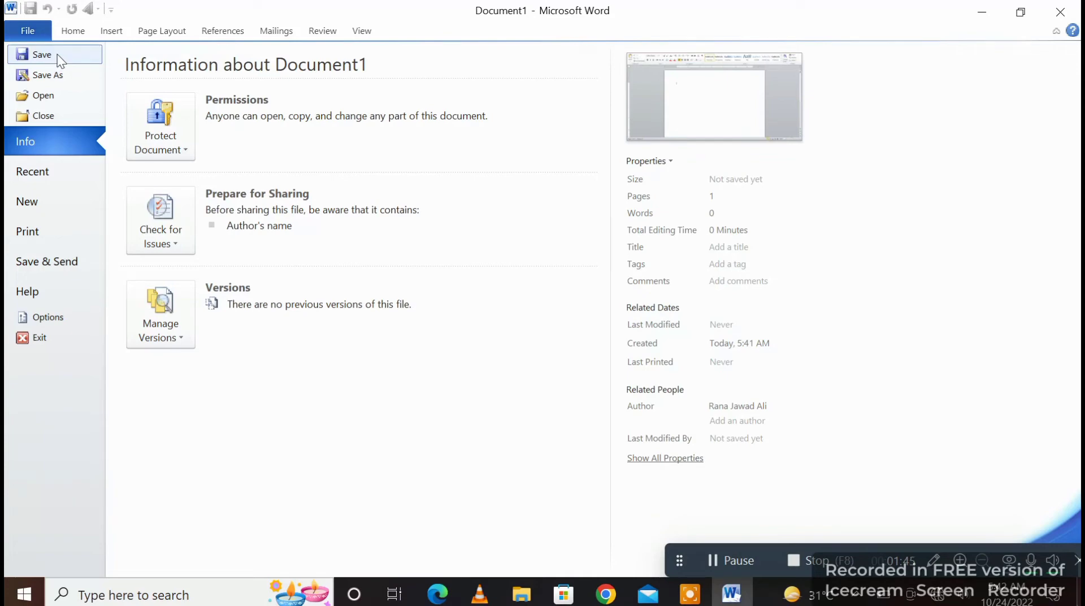
key("ctrl+s")
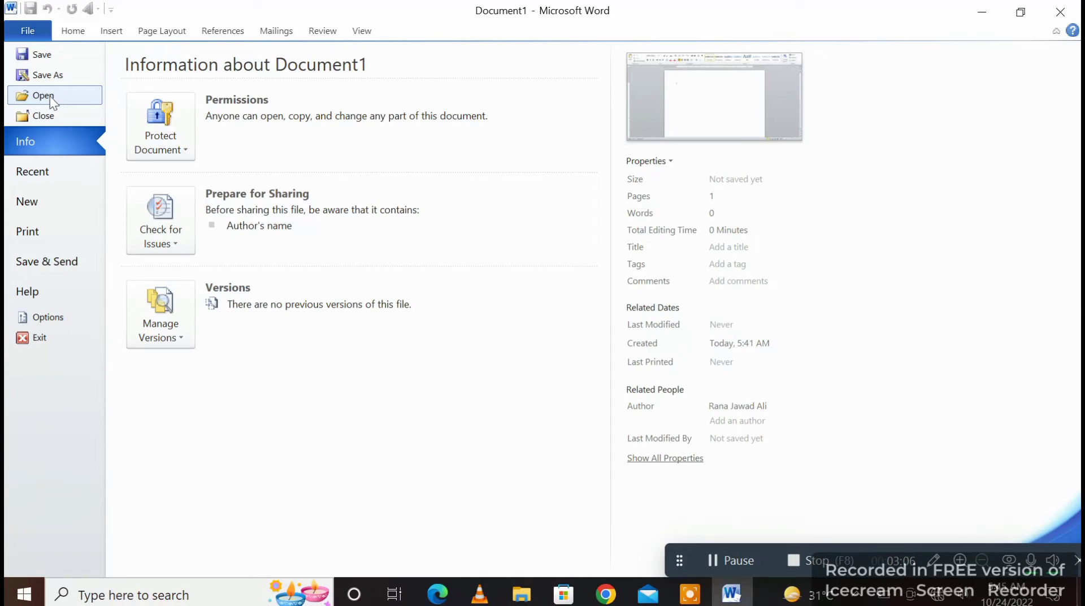
left_click(50, 96)
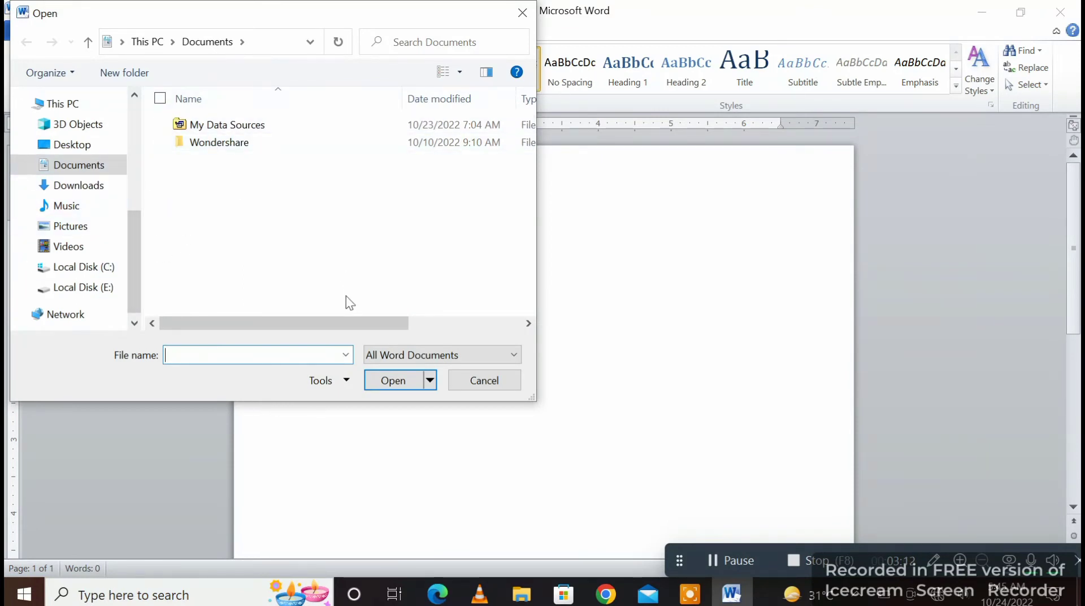
left_click(486, 385)
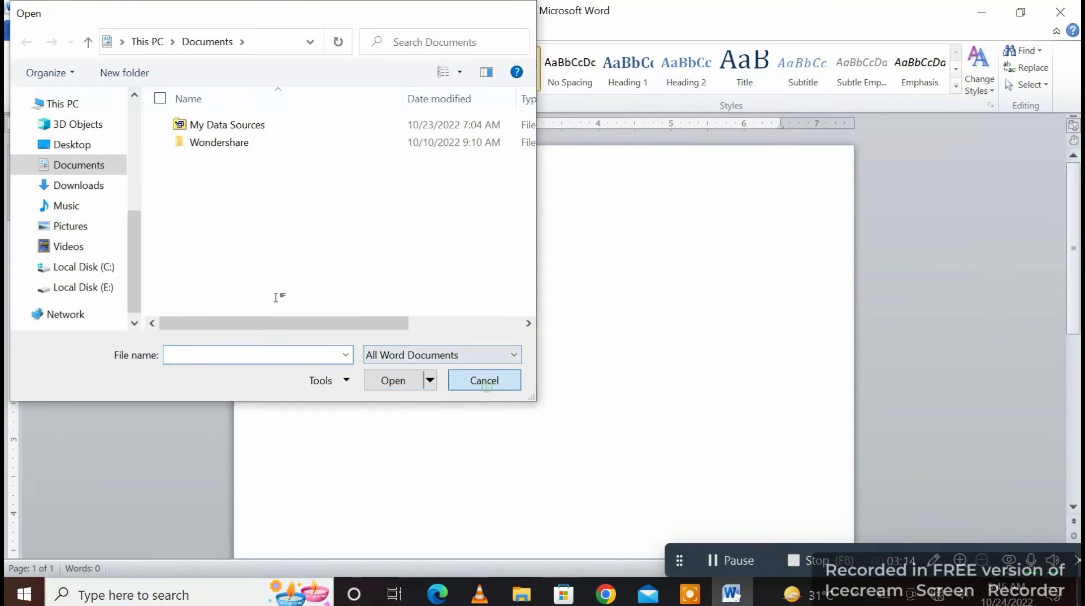
Review the recent documents list and the templates available for a new document.
left_click(27, 30)
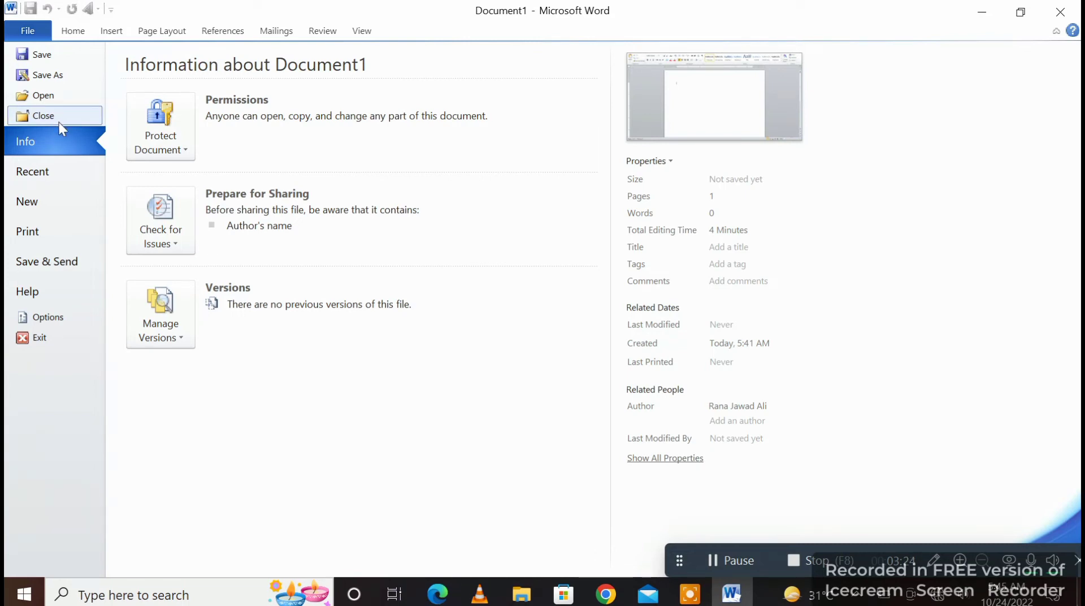
left_click(49, 170)
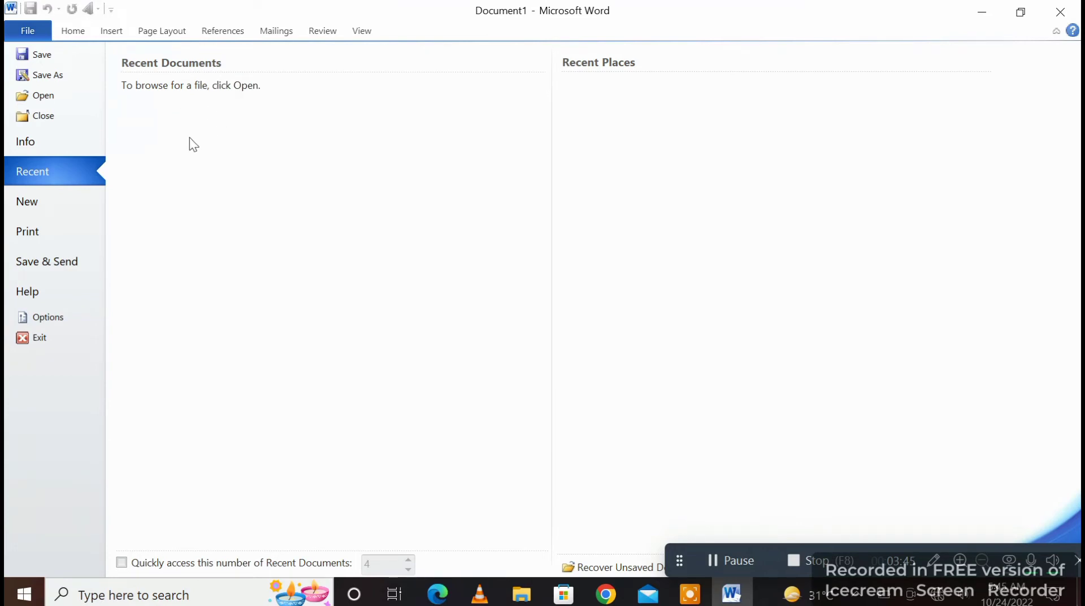
left_click(43, 207)
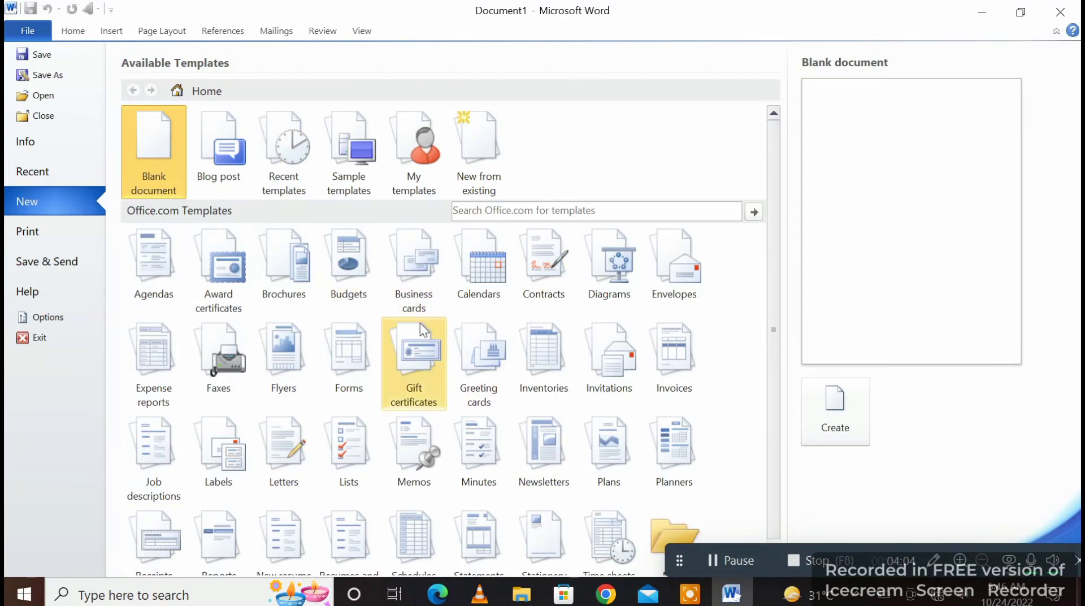
scroll(421, 322, "down", 1)
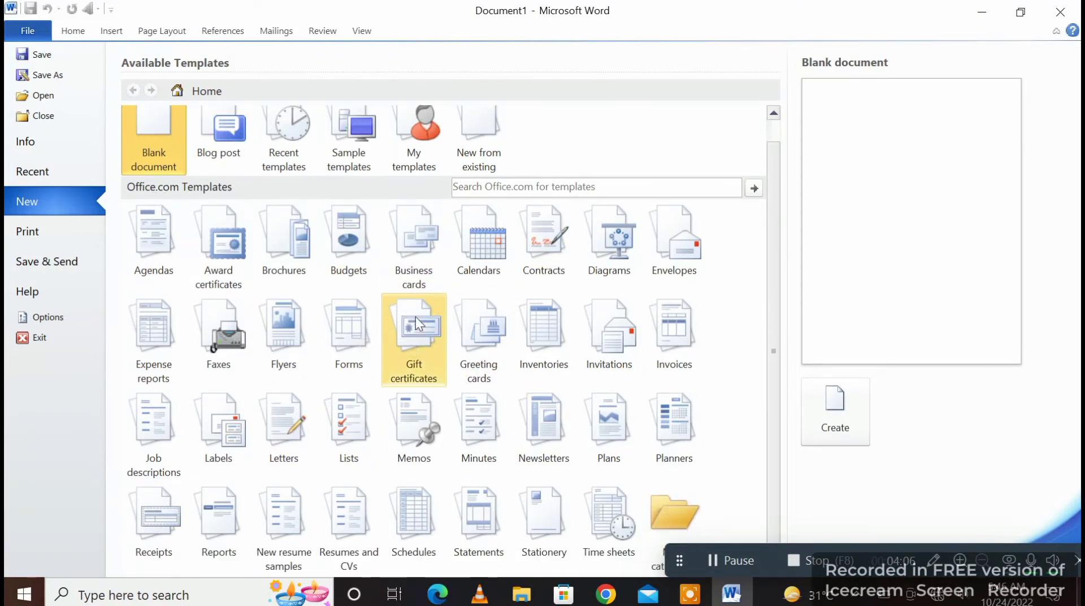
scroll(416, 316, "up", 1)
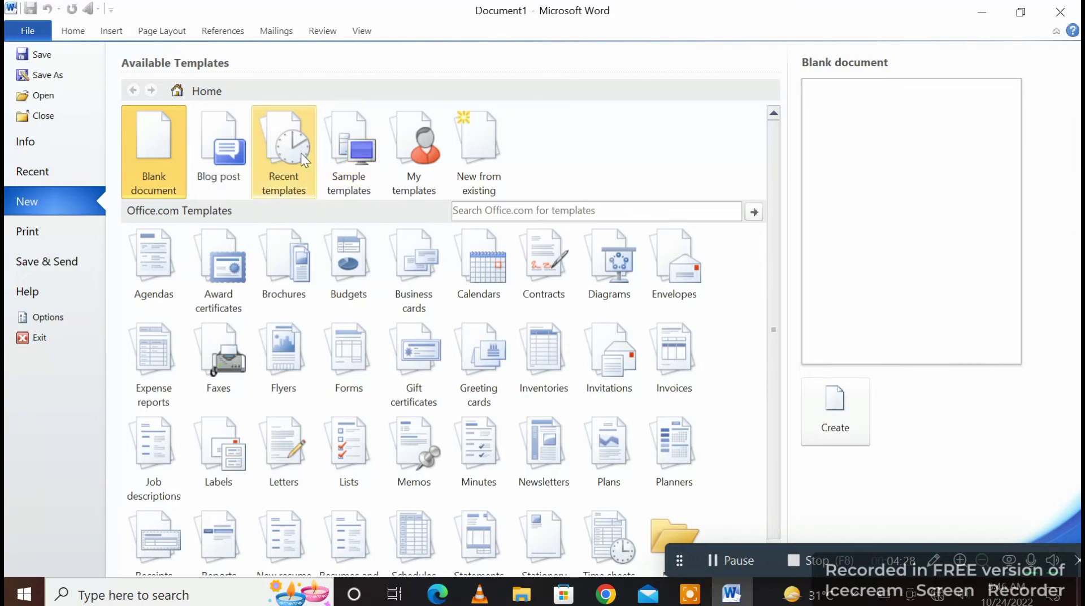
Create a document from the Apothecary Resume sample template, and close it without saving.
left_click(355, 151)
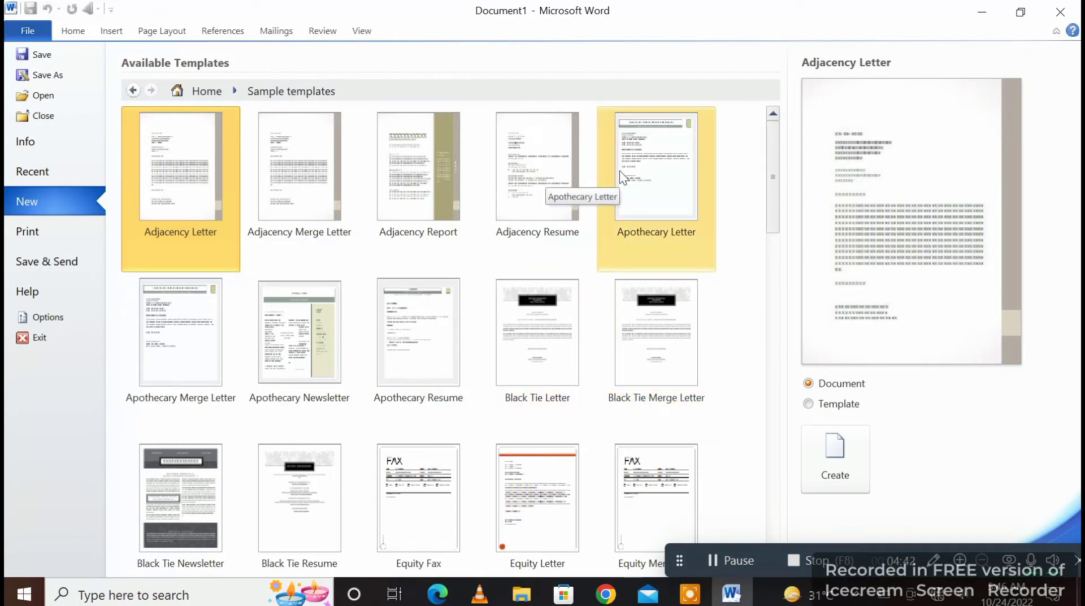
scroll(533, 240, "down", 3)
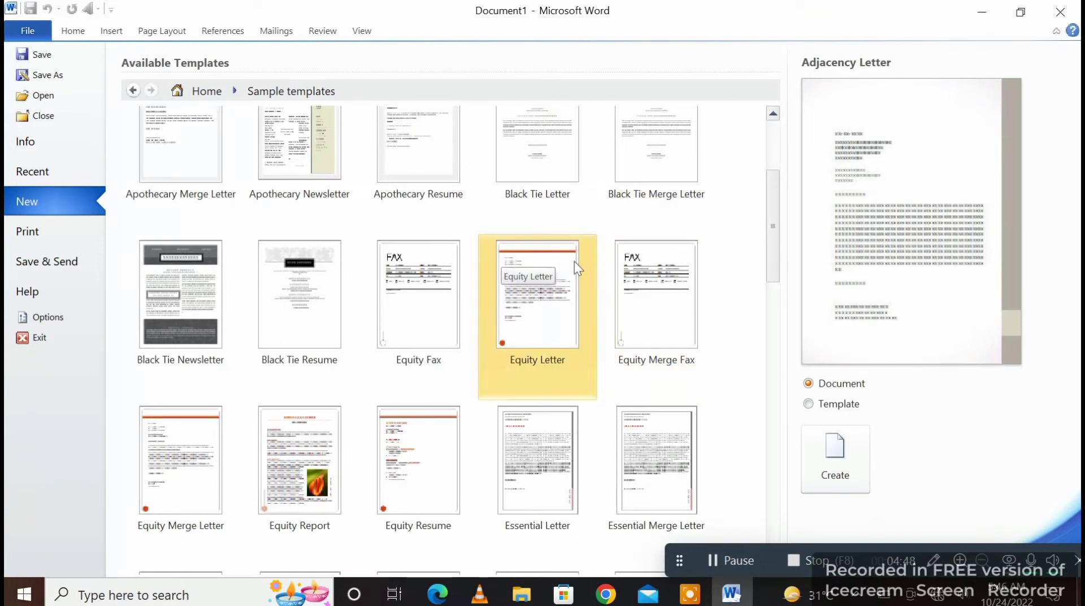
scroll(562, 279, "up", 3)
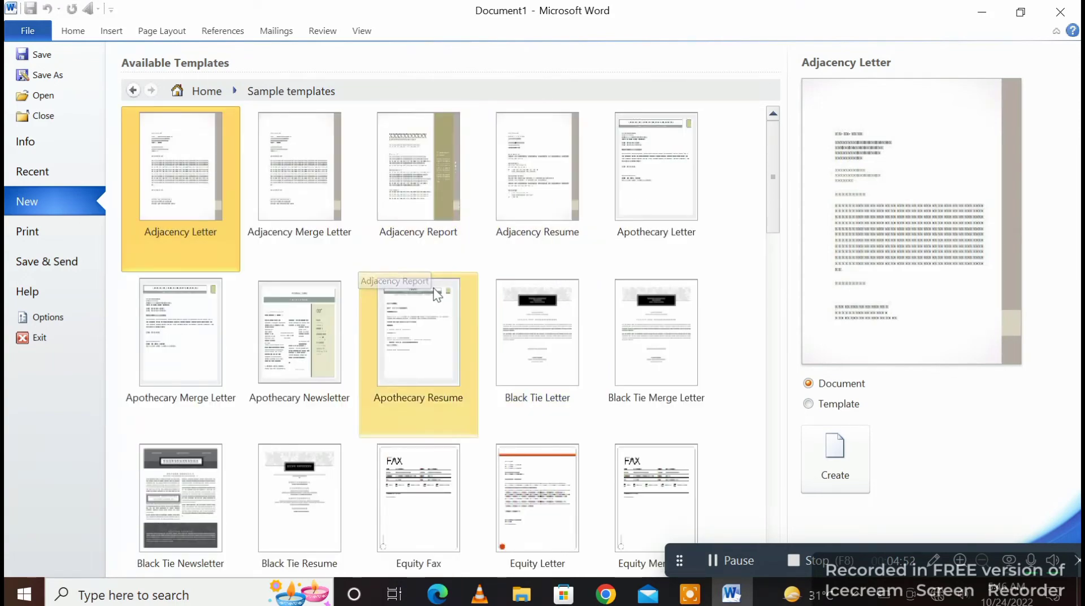
left_click(426, 317)
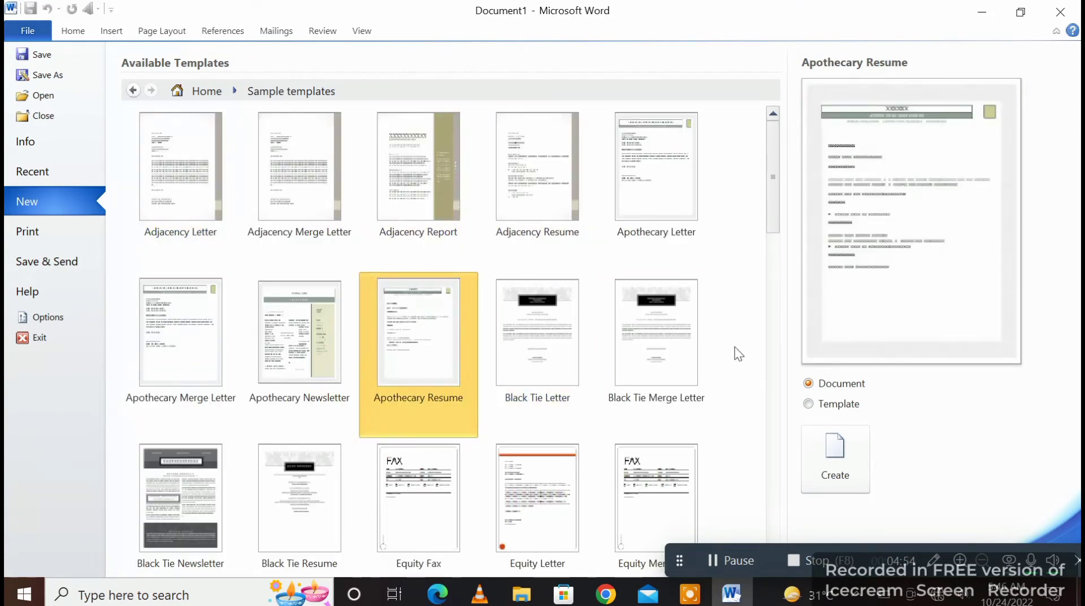
left_click(859, 472)
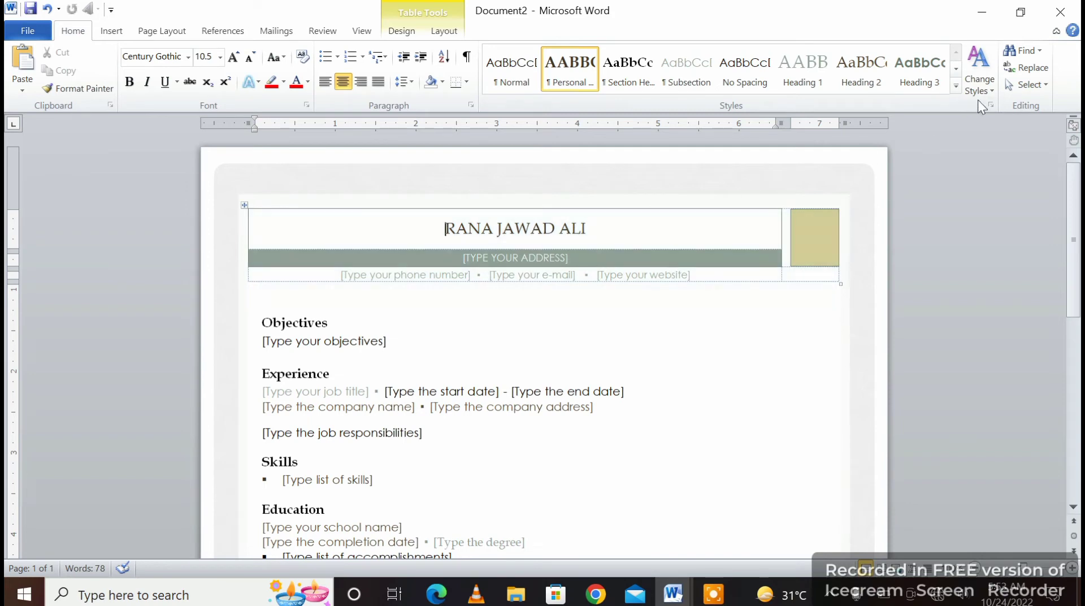
left_click(1061, 12)
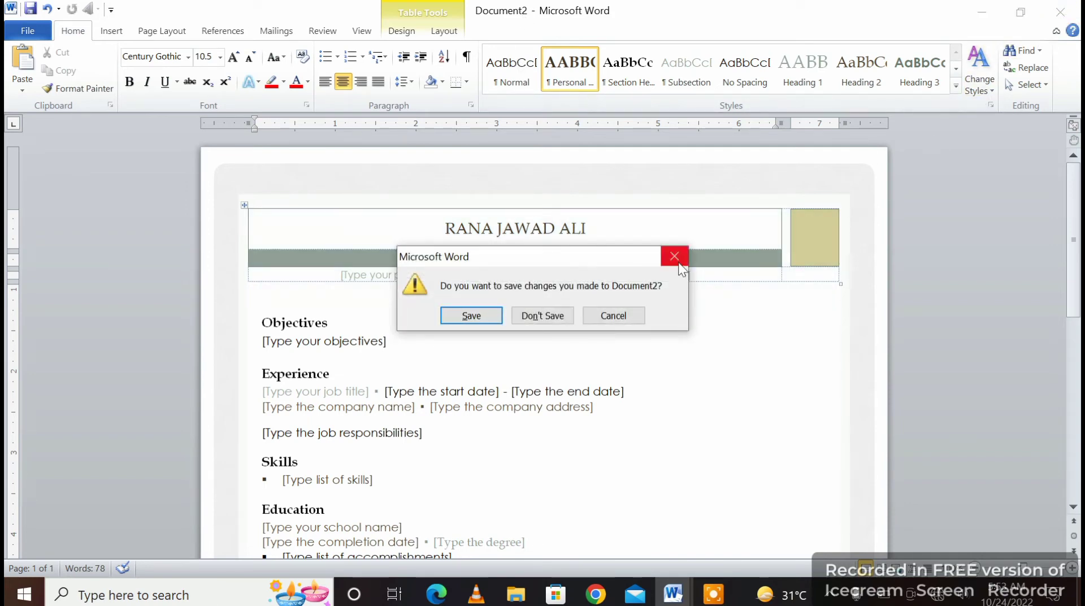
left_click(540, 313)
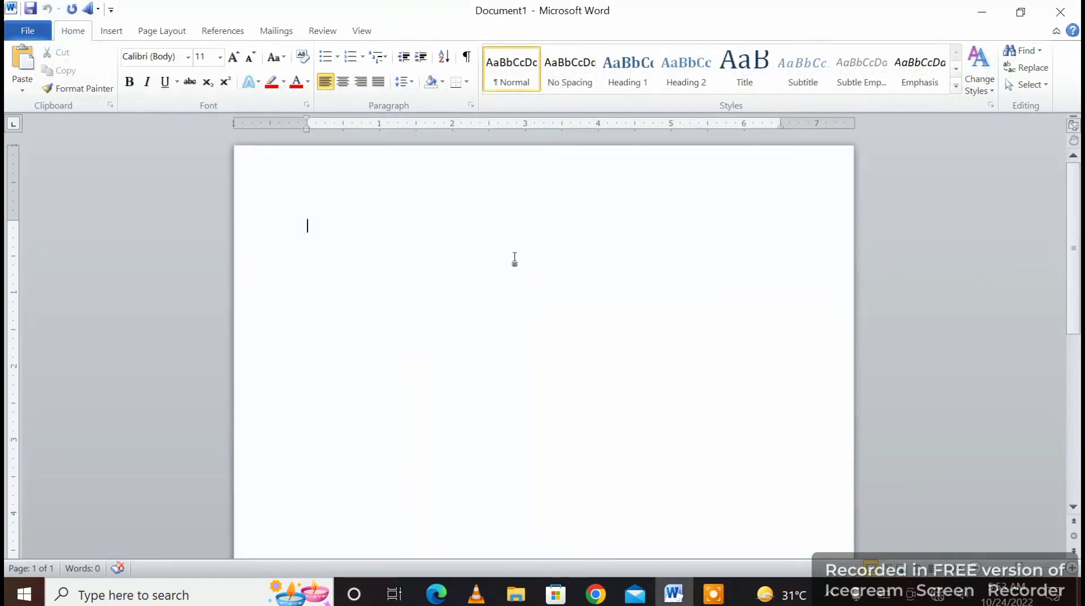
Examine the print settings of the blank document, including the available printers, collation choices and page orientations.
left_click(25, 31)
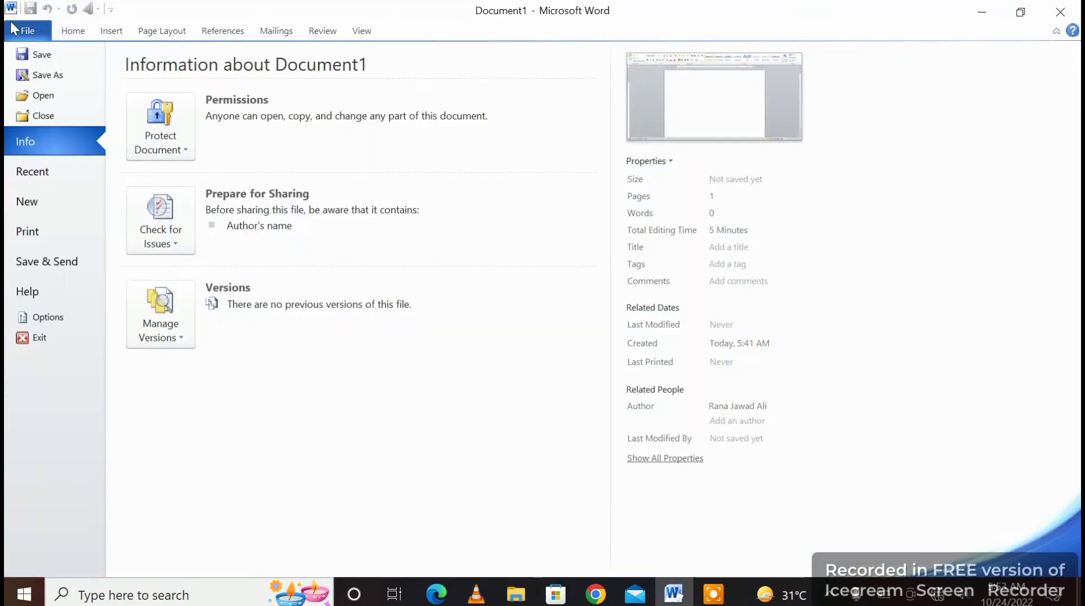
left_click(81, 243)
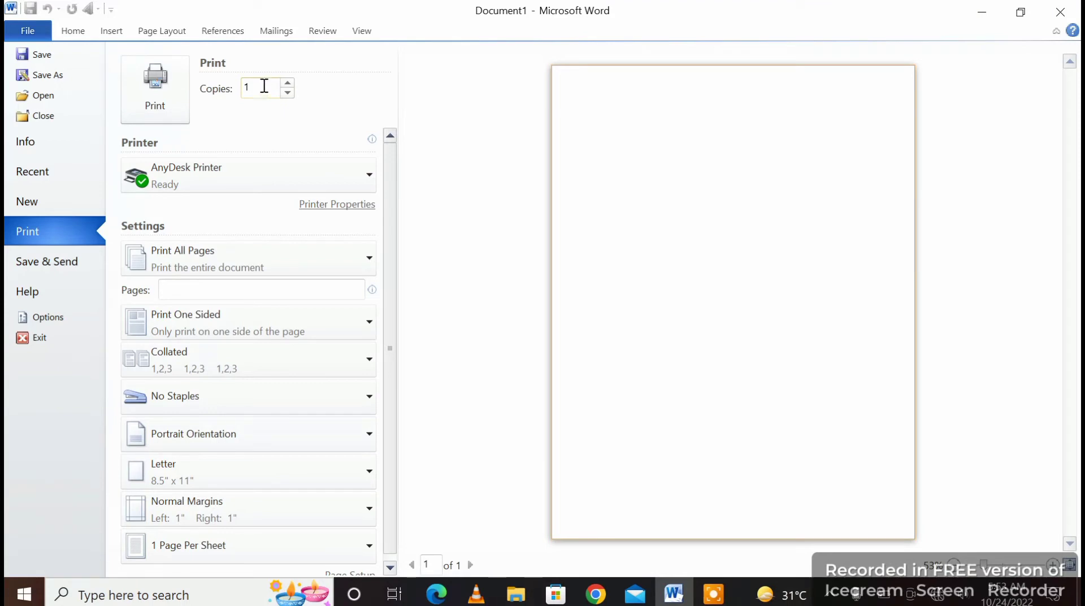
left_click(366, 177)
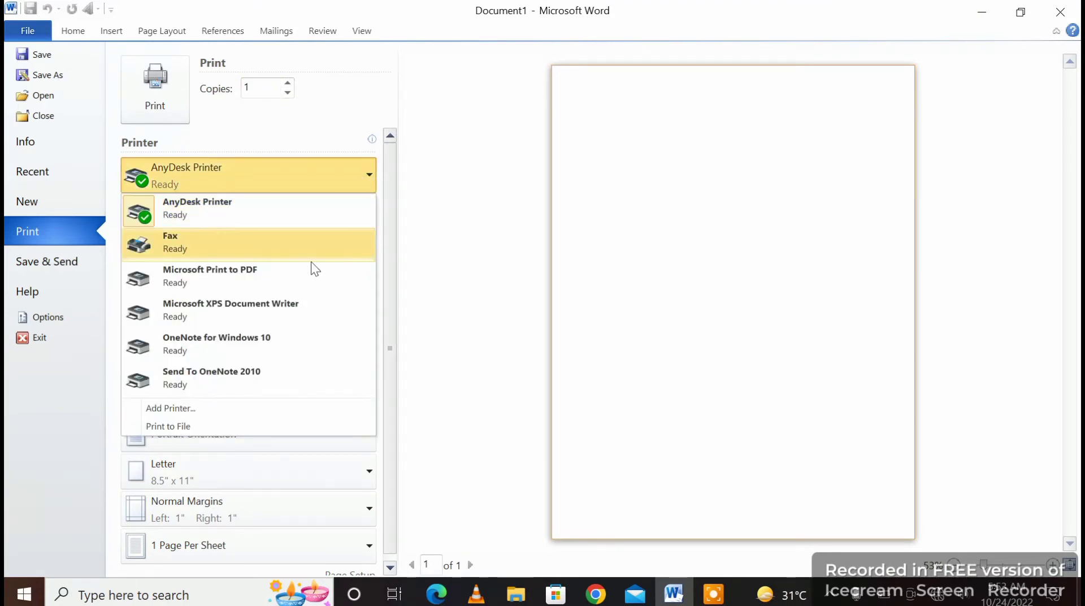
left_click(359, 176)
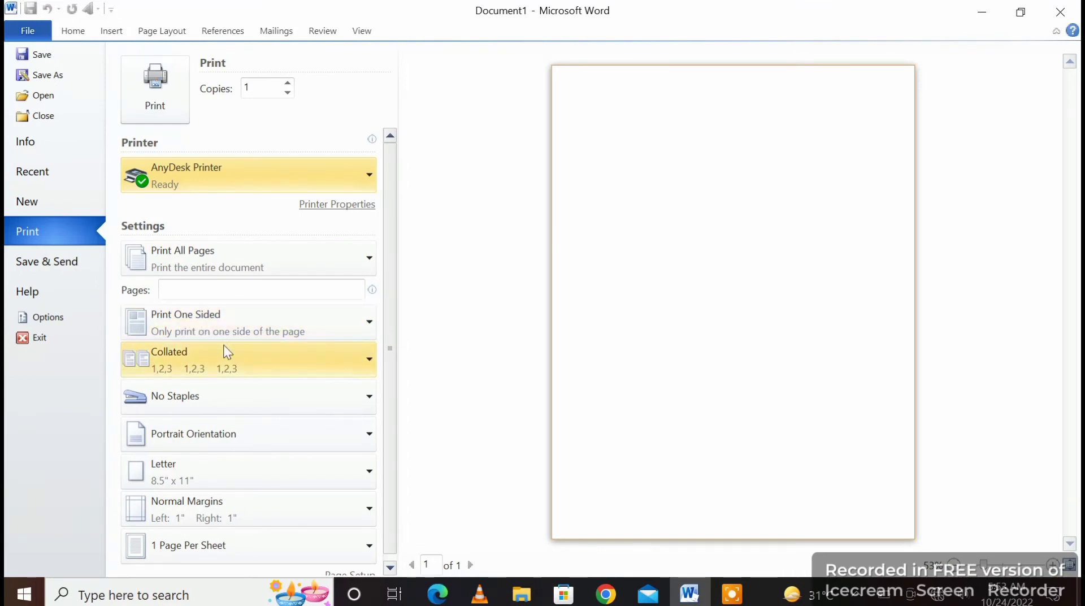
left_click(188, 357)
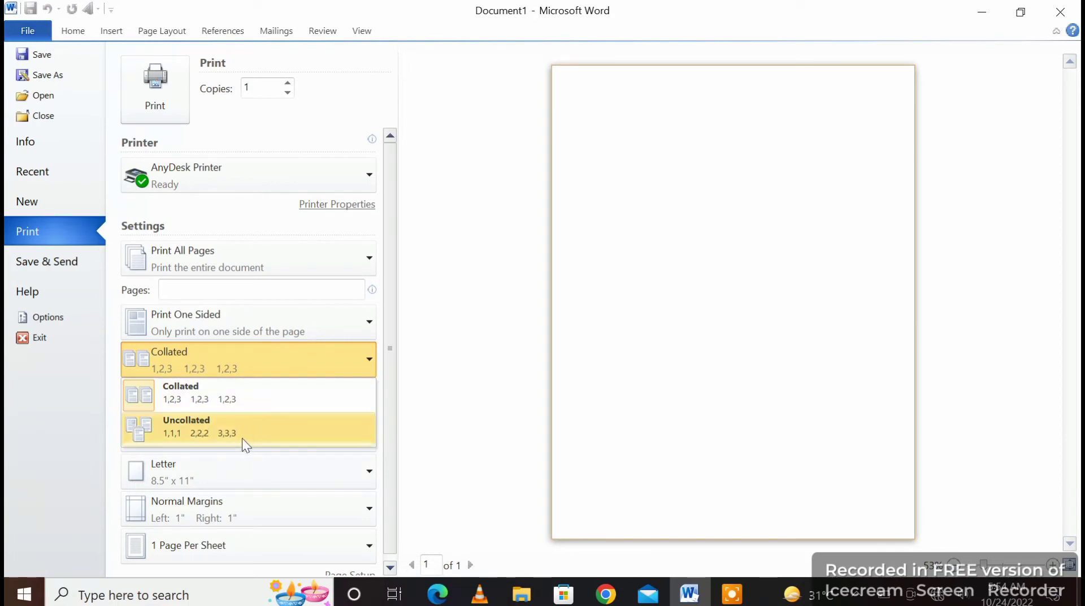
left_click(297, 346)
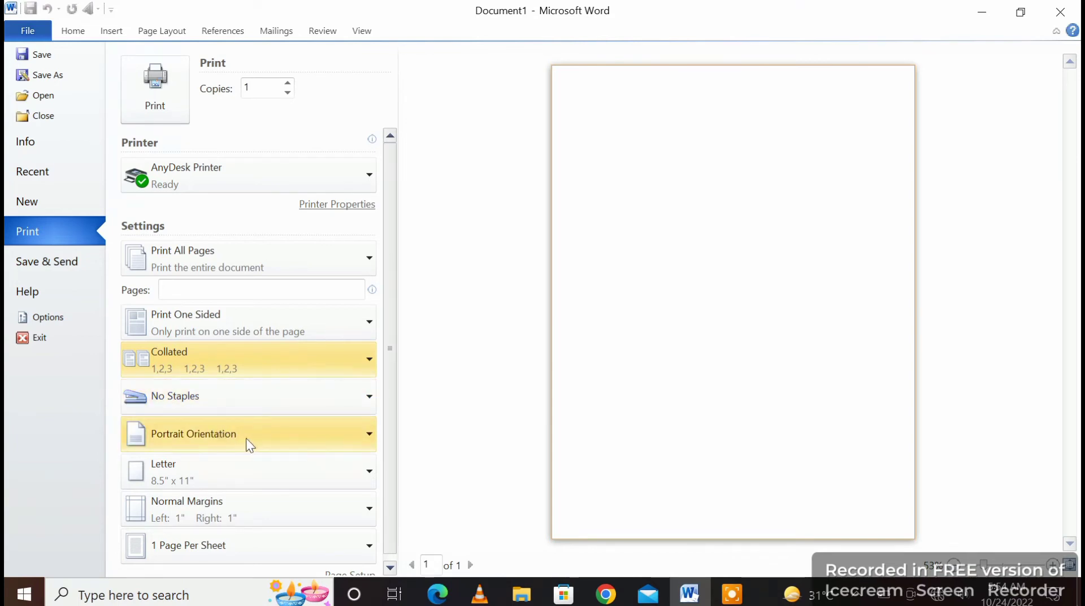
left_click(367, 435)
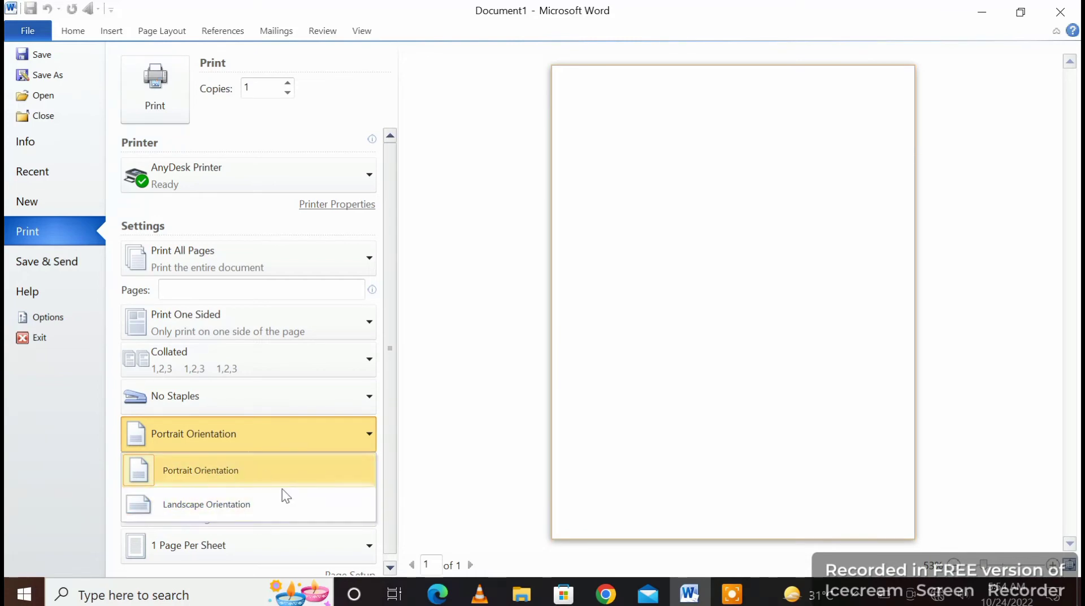
left_click(369, 435)
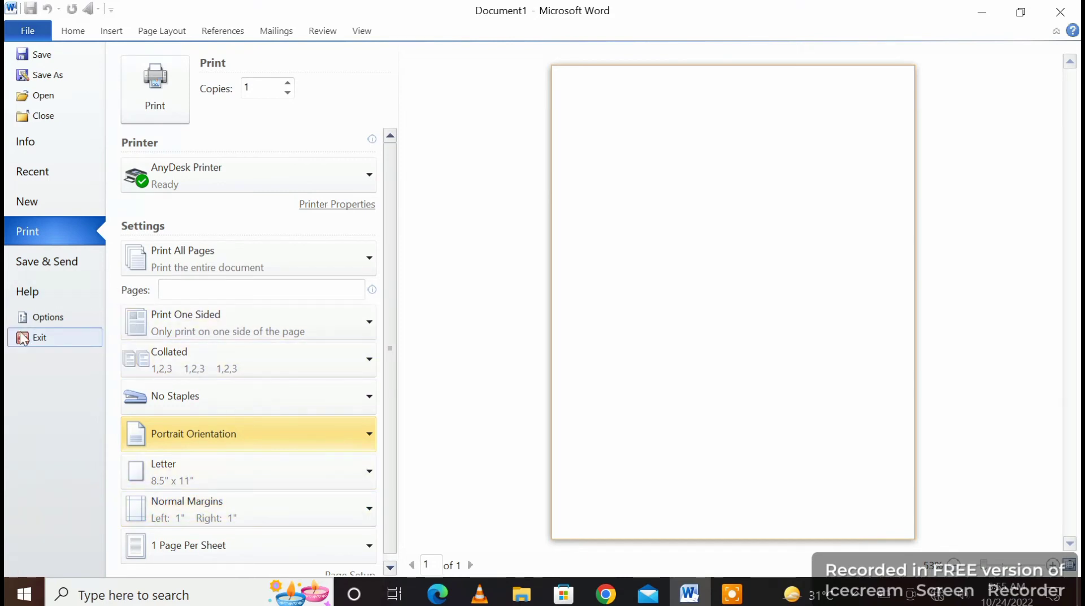
Examine the Save & Send options for web, SharePoint, blog post, PDF/XPS and file type, and return to the document.
left_click(37, 265)
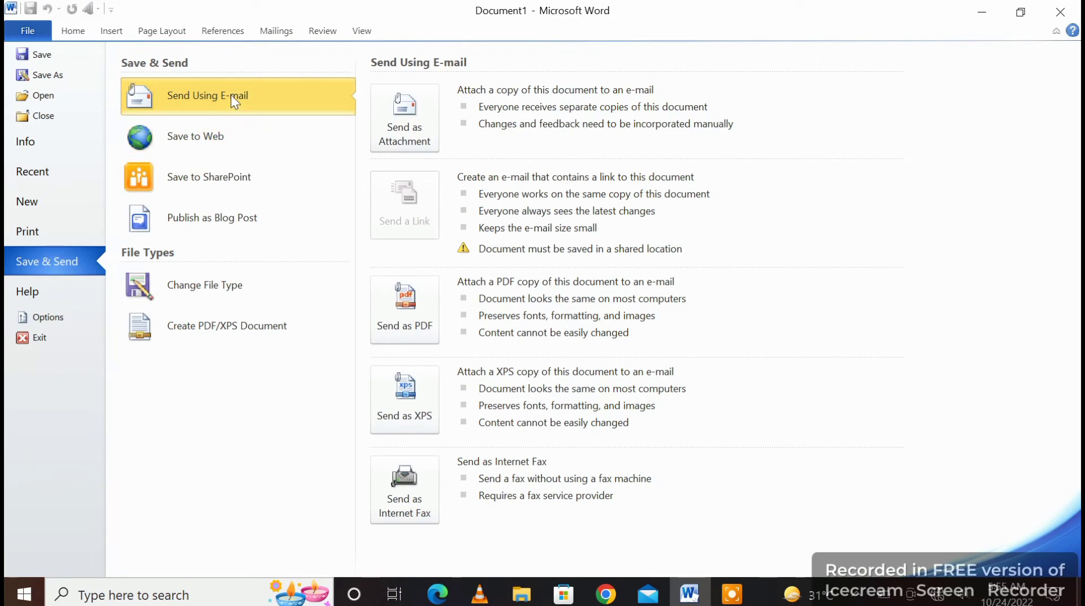
left_click(282, 148)
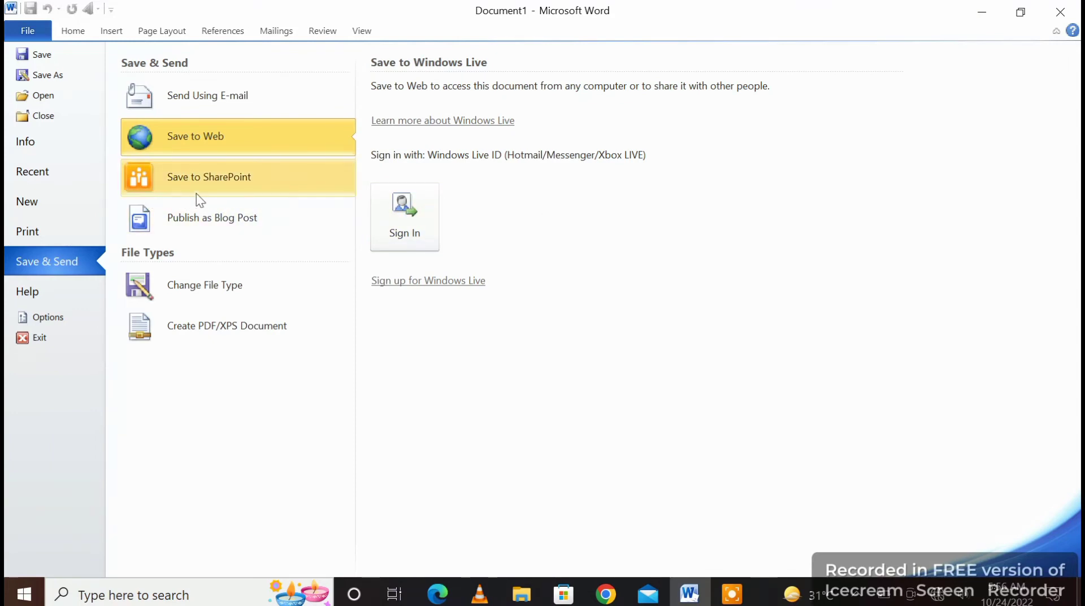
left_click(213, 181)
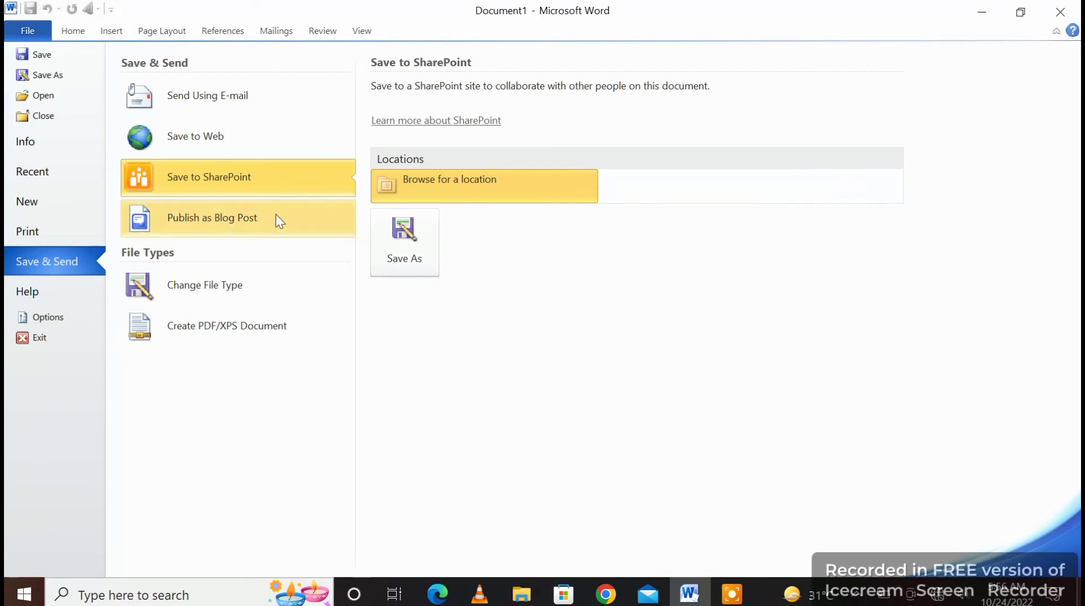
left_click(261, 219)
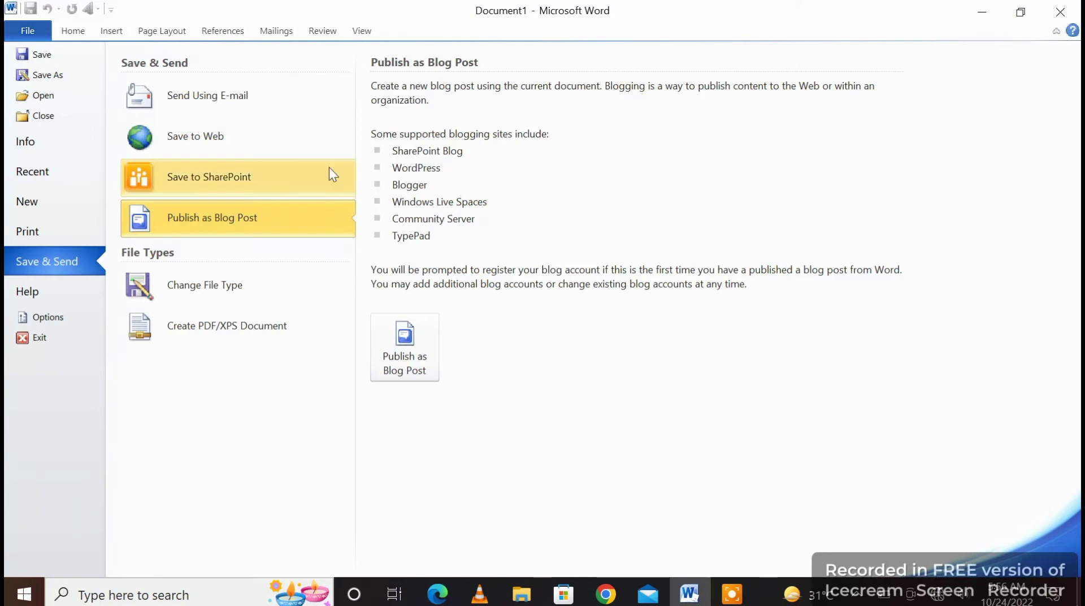
left_click(206, 331)
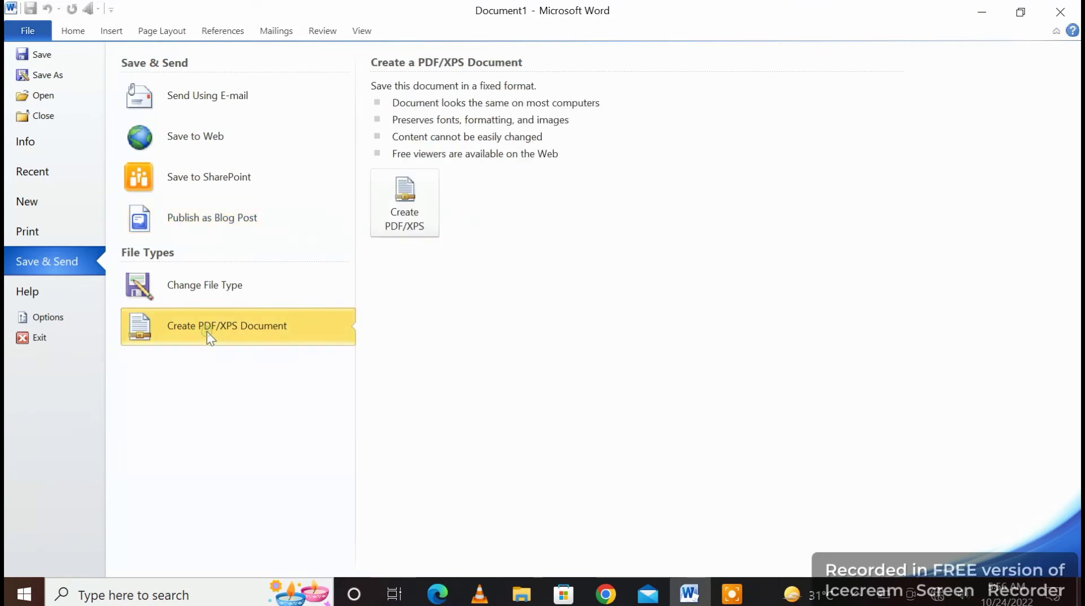
left_click(233, 300)
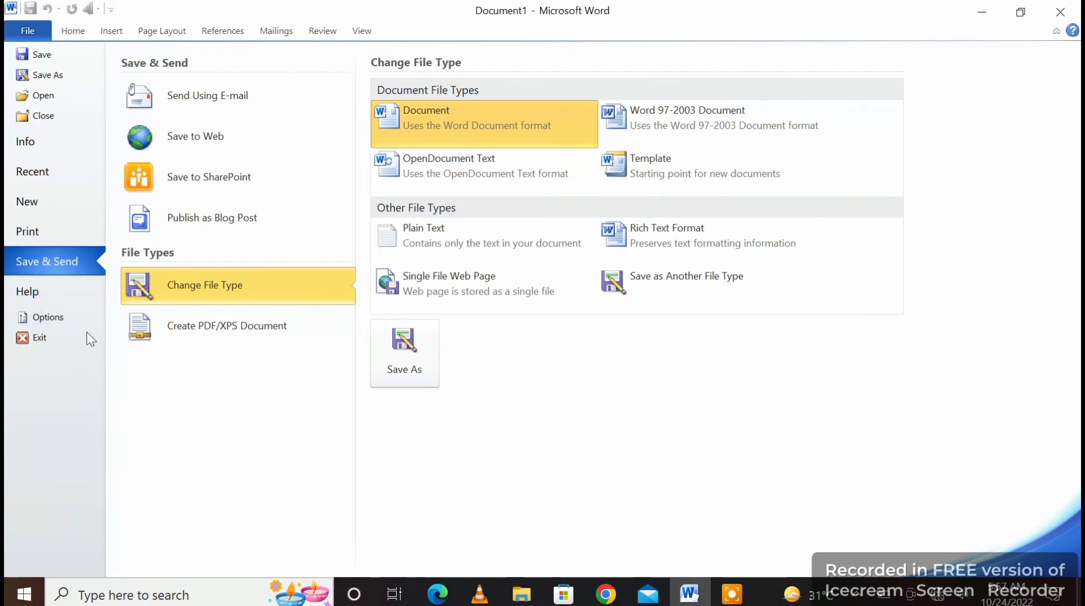
left_click(74, 31)
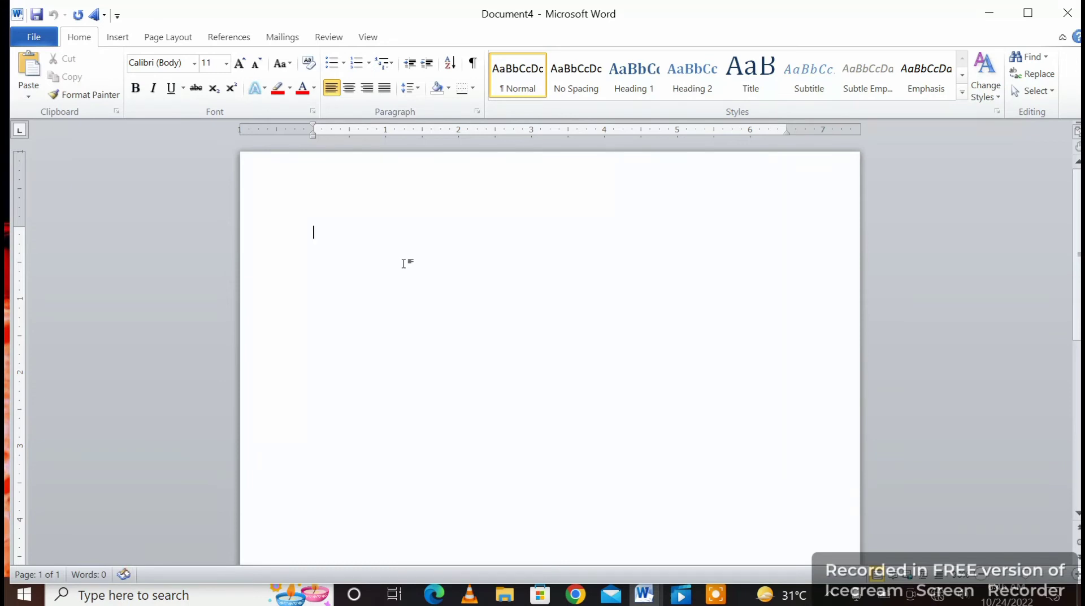
Enter "Vocational Traninig" in the blank document and correct the misspelled word to the suggested "Training".
type("Vocational Traninig")
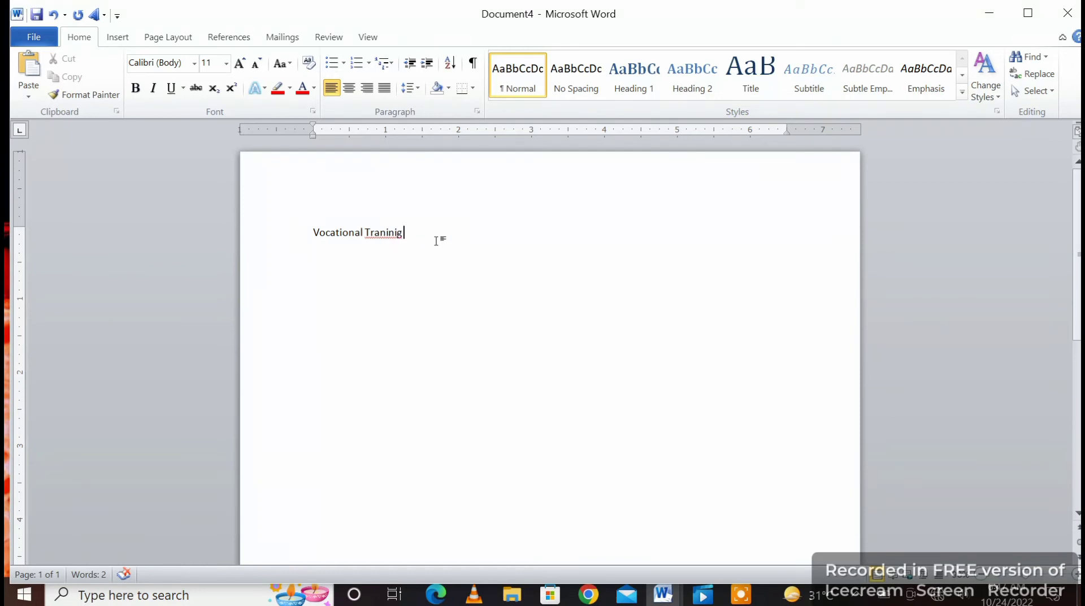
right_click(379, 233)
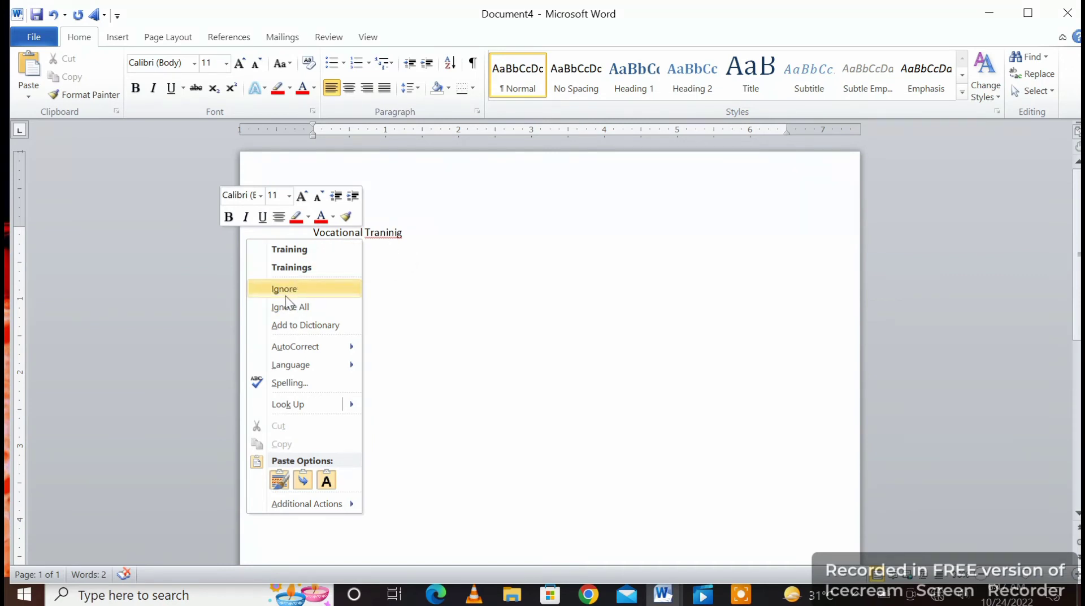
left_click(297, 250)
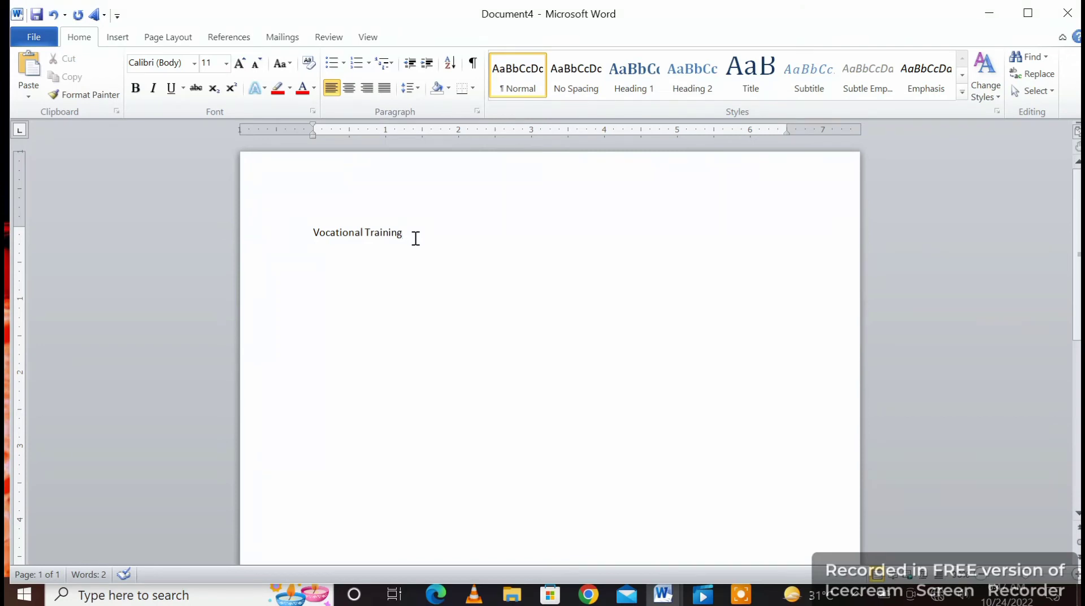
Append "institute okara pakistan" after "Vocational Training" and add the flagged word "okara" to the dictionary.
type("institute okara pakistan")
left_click(473, 232)
right_click(458, 233)
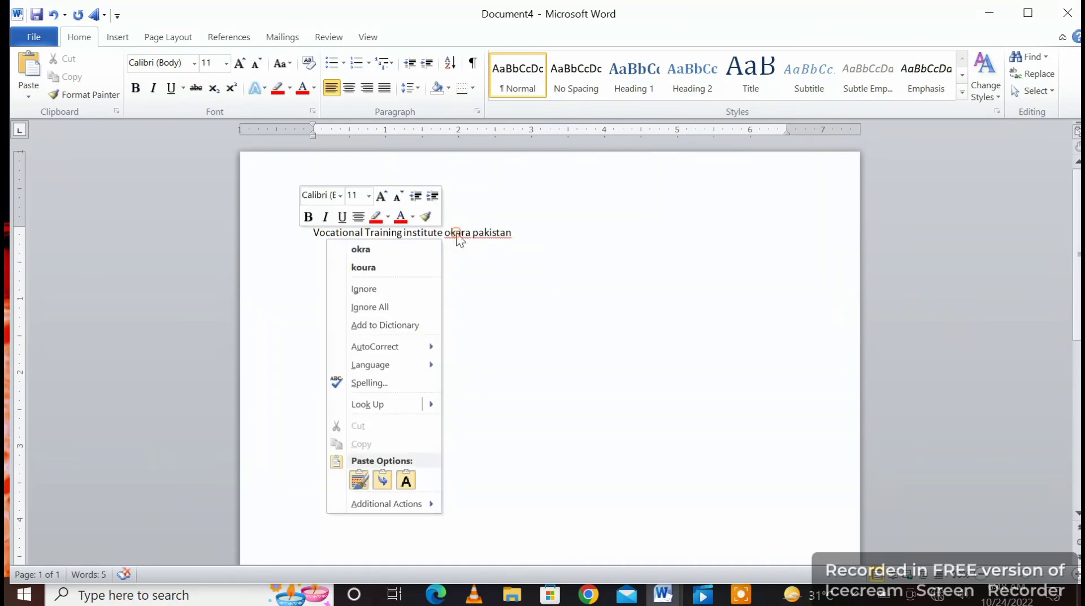
left_click(368, 325)
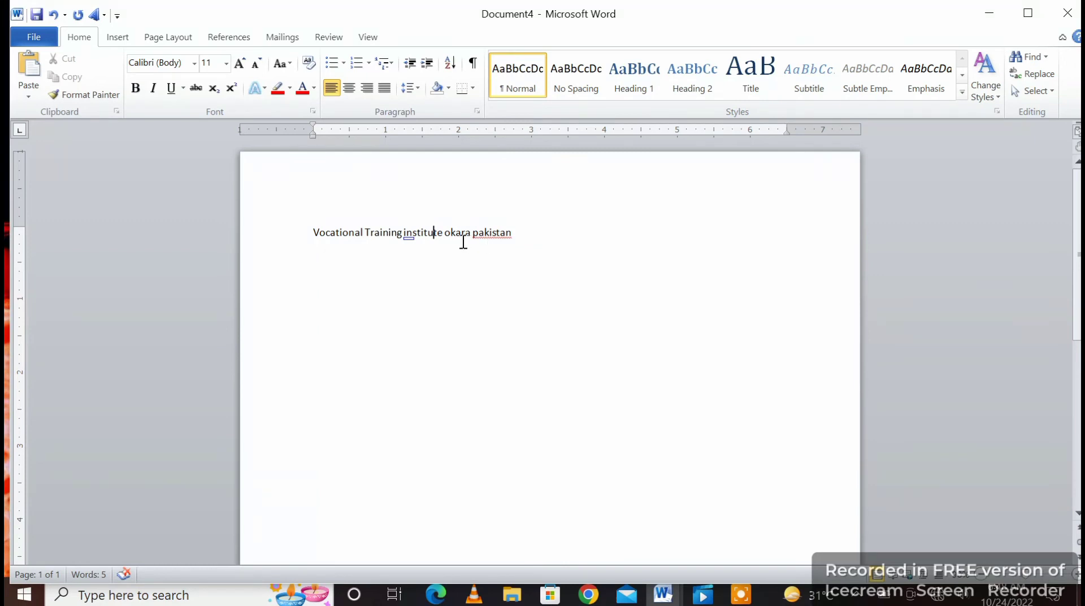
Correct the flagged word "pakistan" to the suggested "Pakistan".
right_click(492, 232)
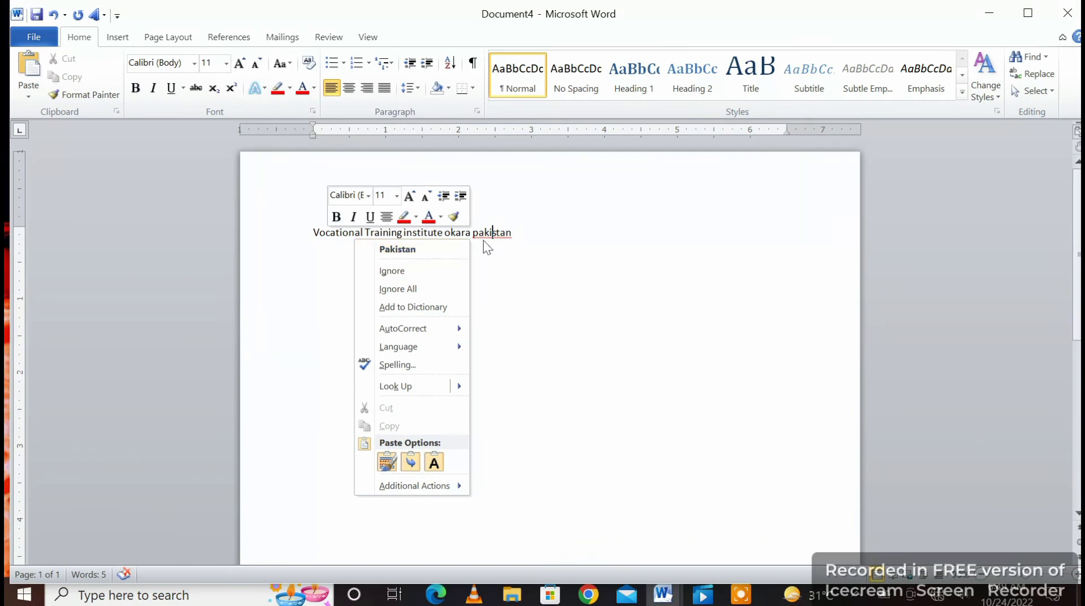
left_click(402, 249)
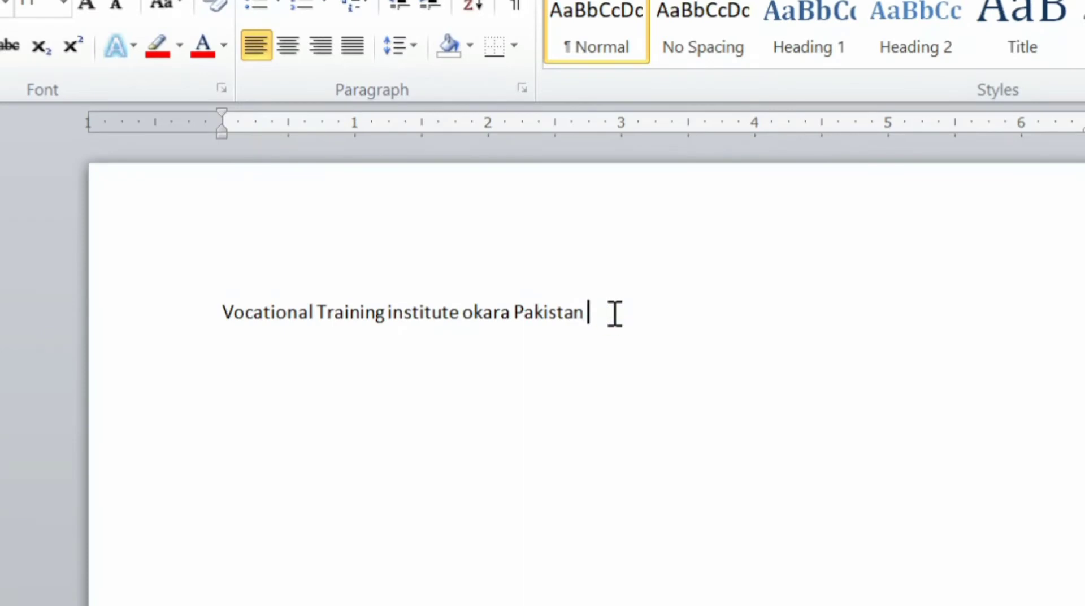
left_click_drag(615, 314, 261, 306)
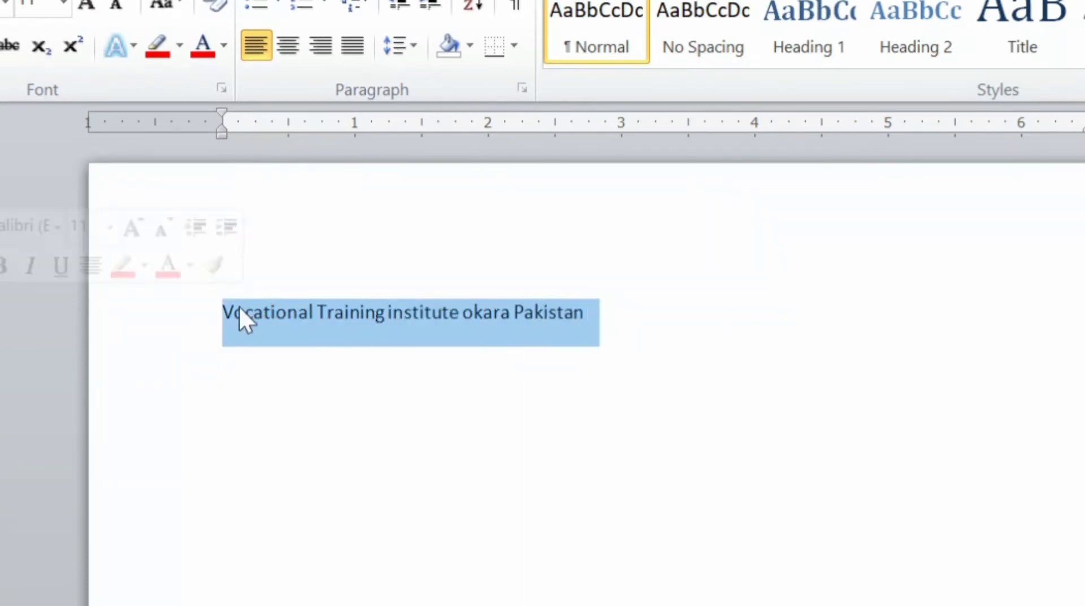
left_click(582, 378)
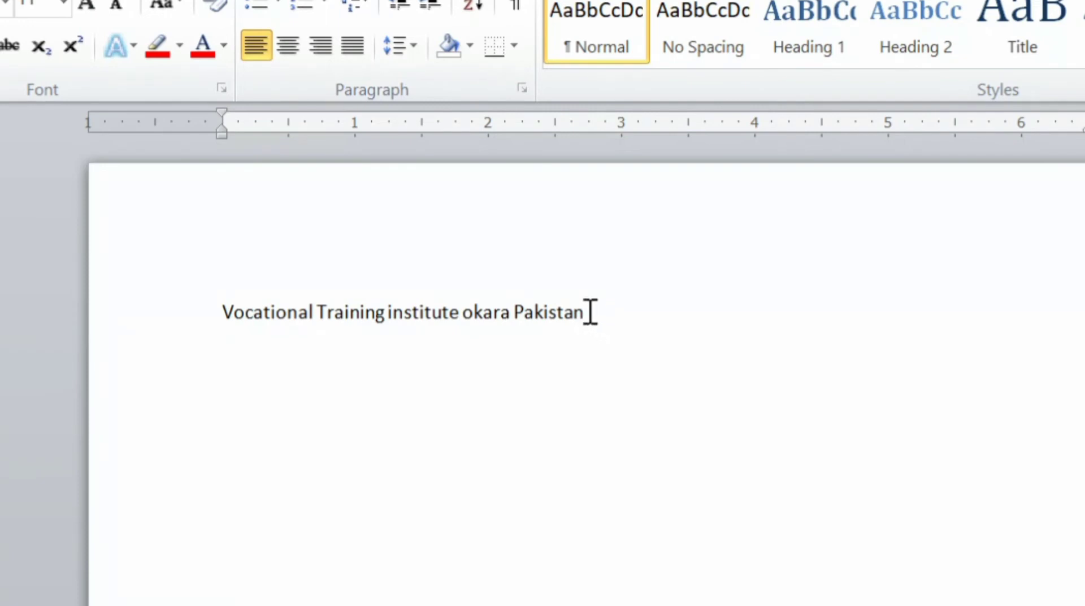
Add an AutoCorrect entry that replaces "vvv" with the formatted text "Vocational Training institute okara Pakistan".
left_click_drag(605, 311, 562, 314)
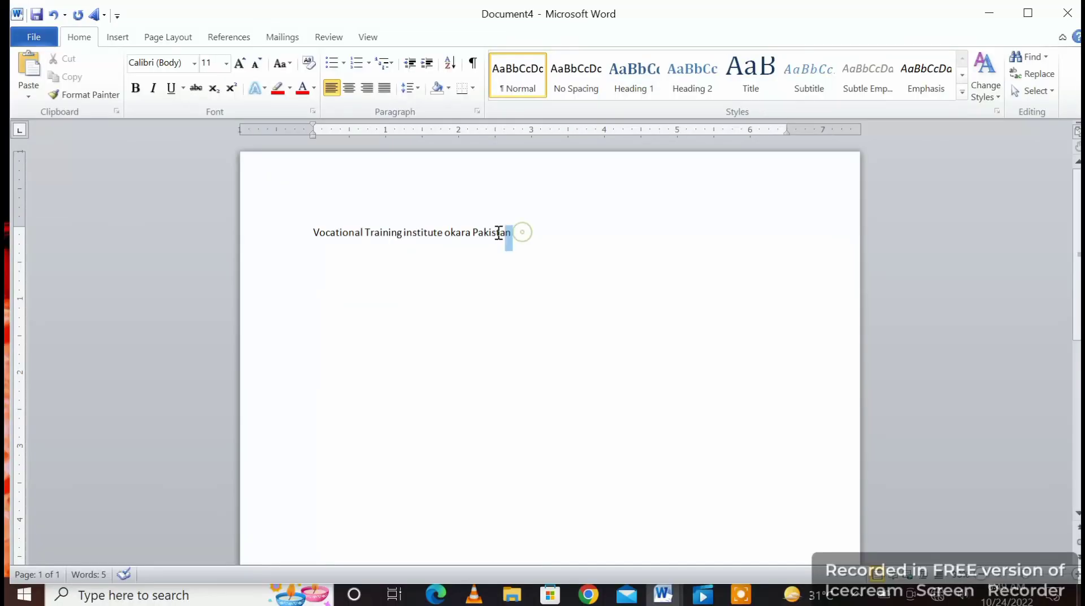
left_click_drag(499, 232, 337, 229)
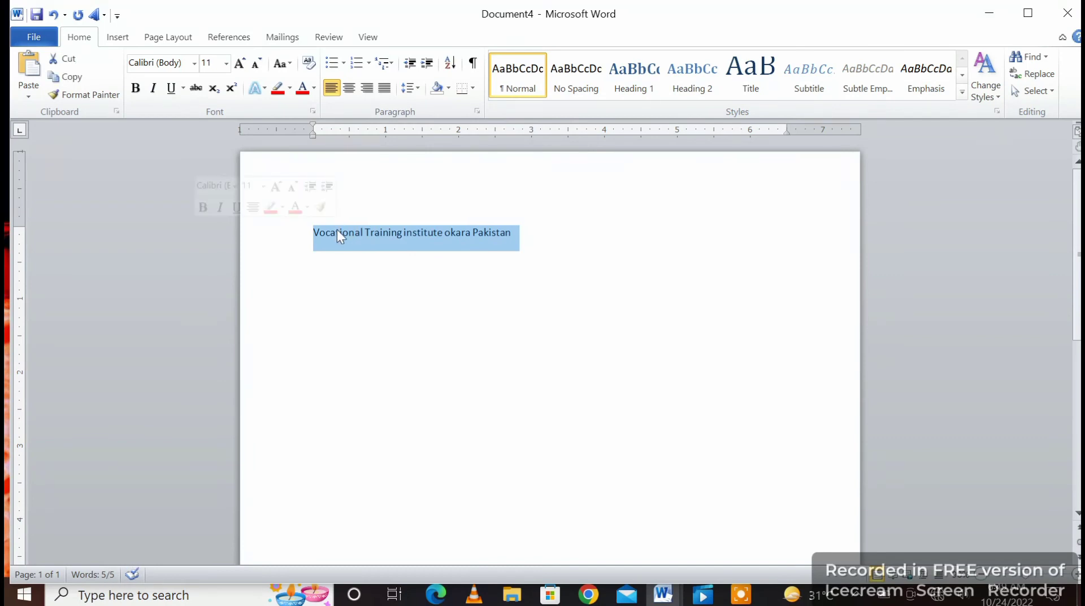
left_click(83, 73)
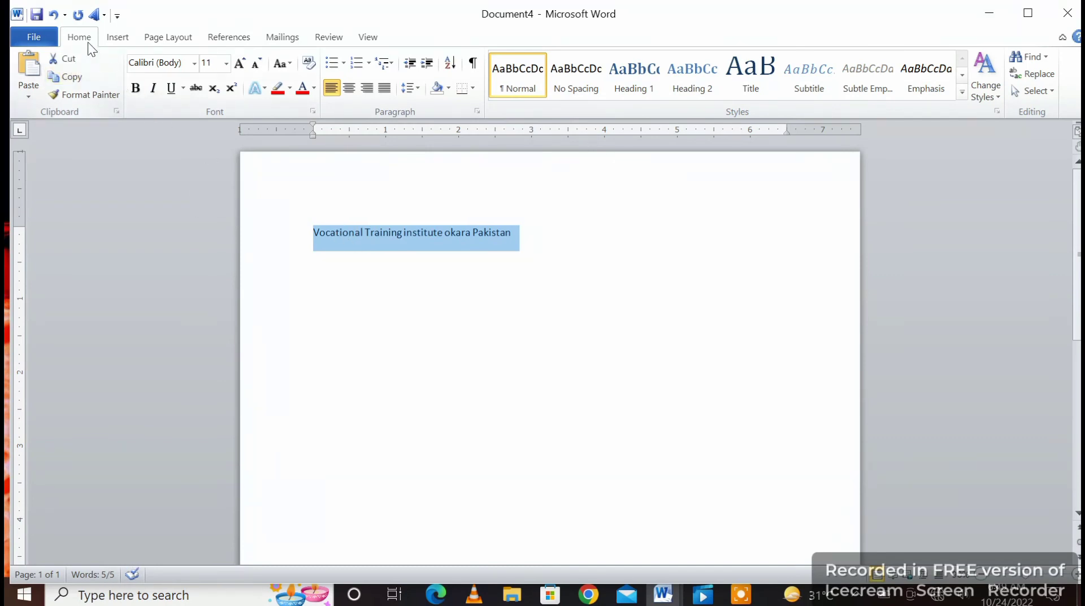
left_click(32, 33)
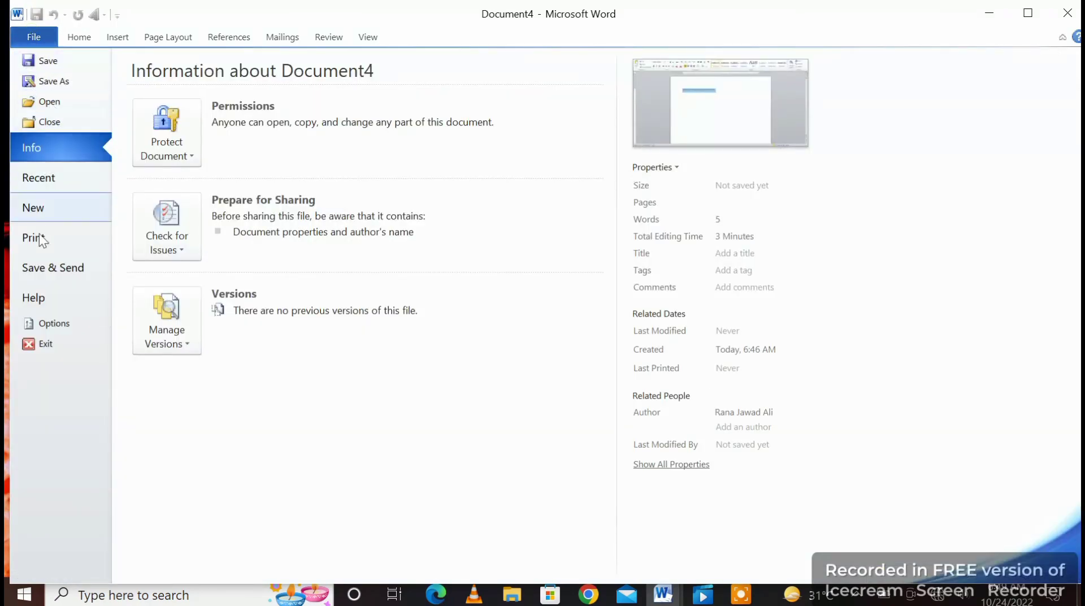
left_click(56, 323)
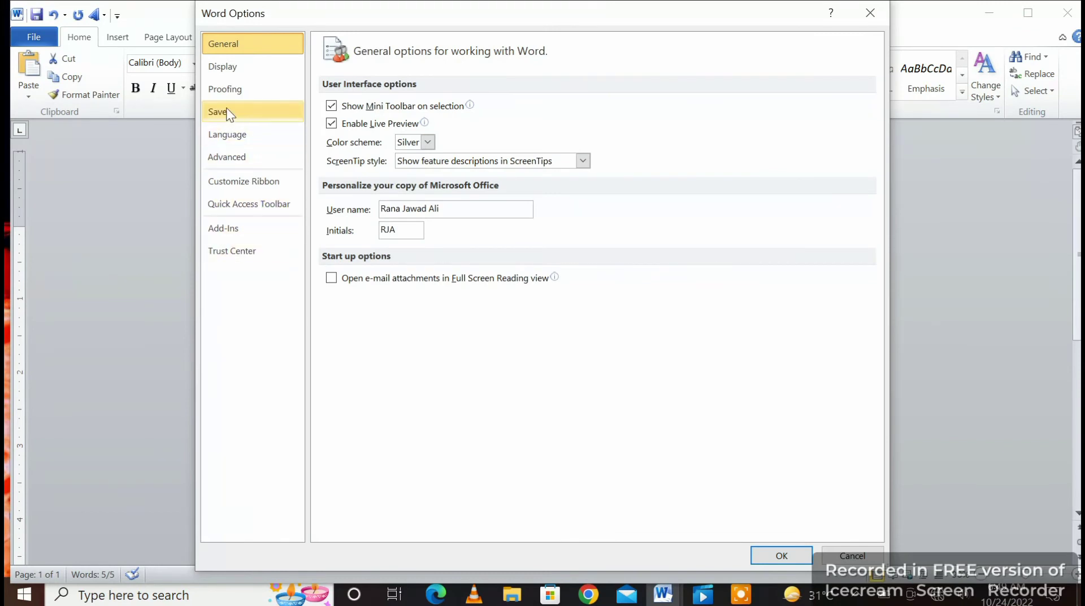
left_click(236, 93)
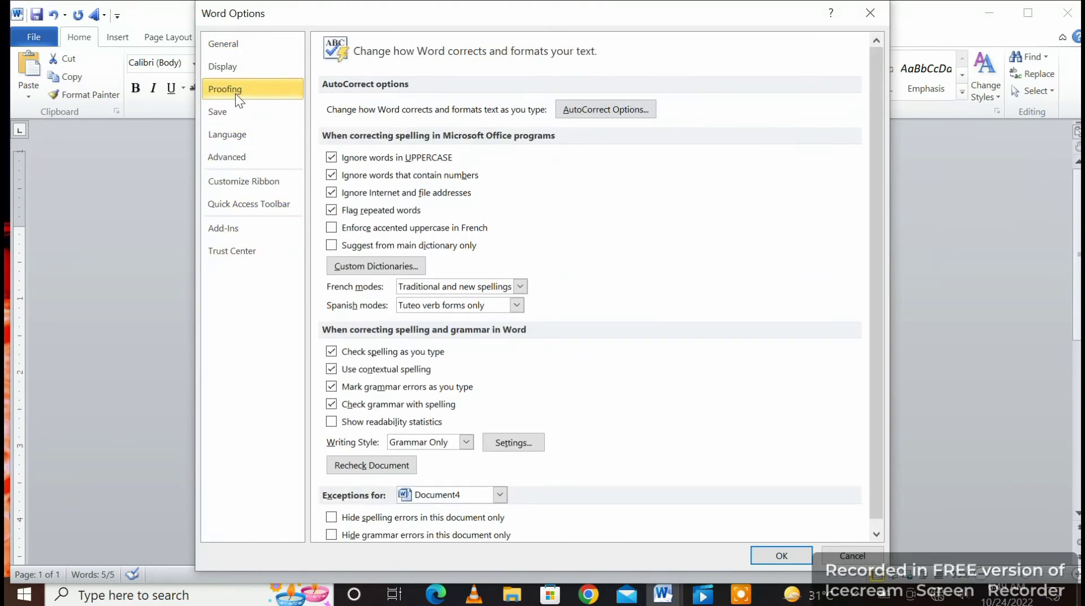
left_click(618, 109)
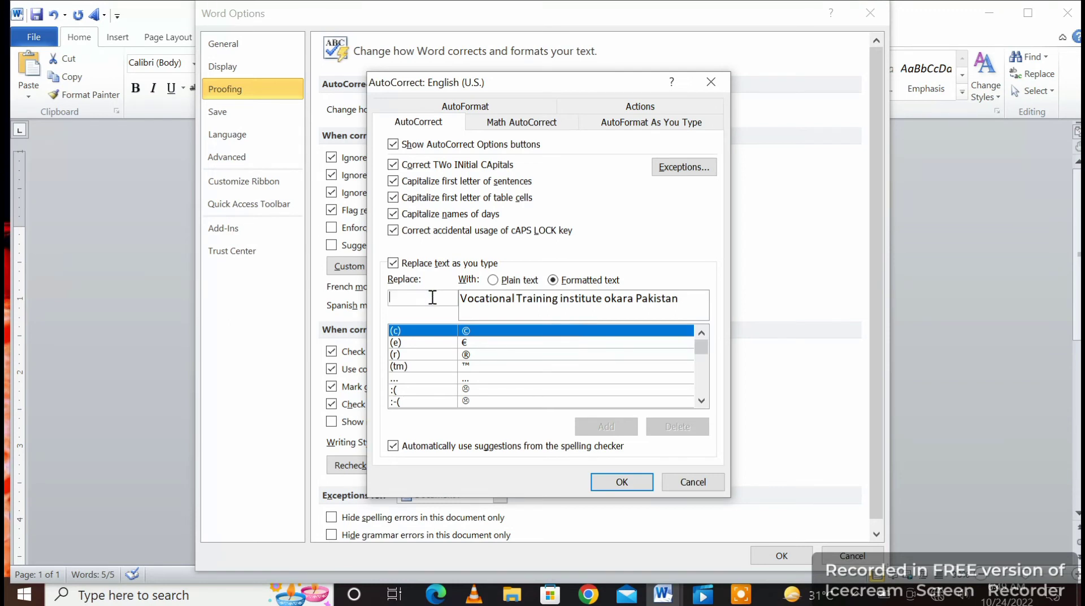
type("vvv")
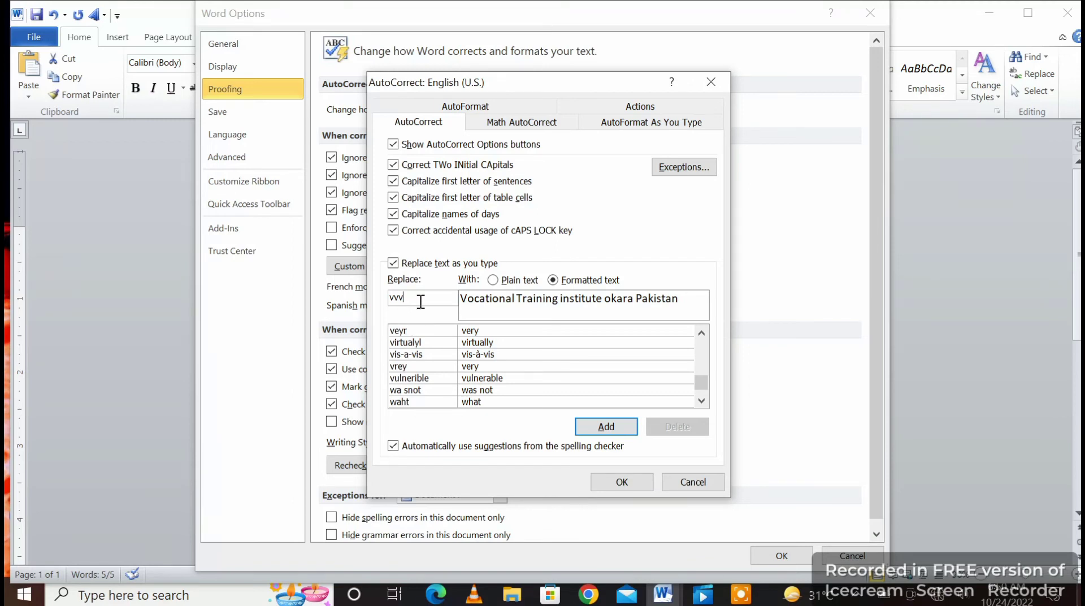
left_click(613, 426)
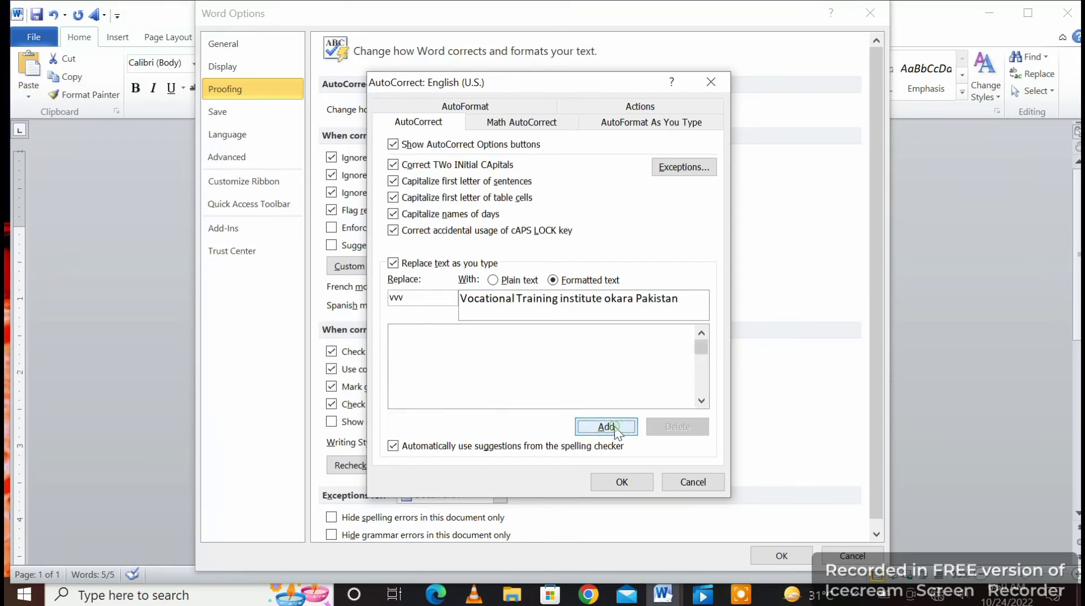
left_click(622, 483)
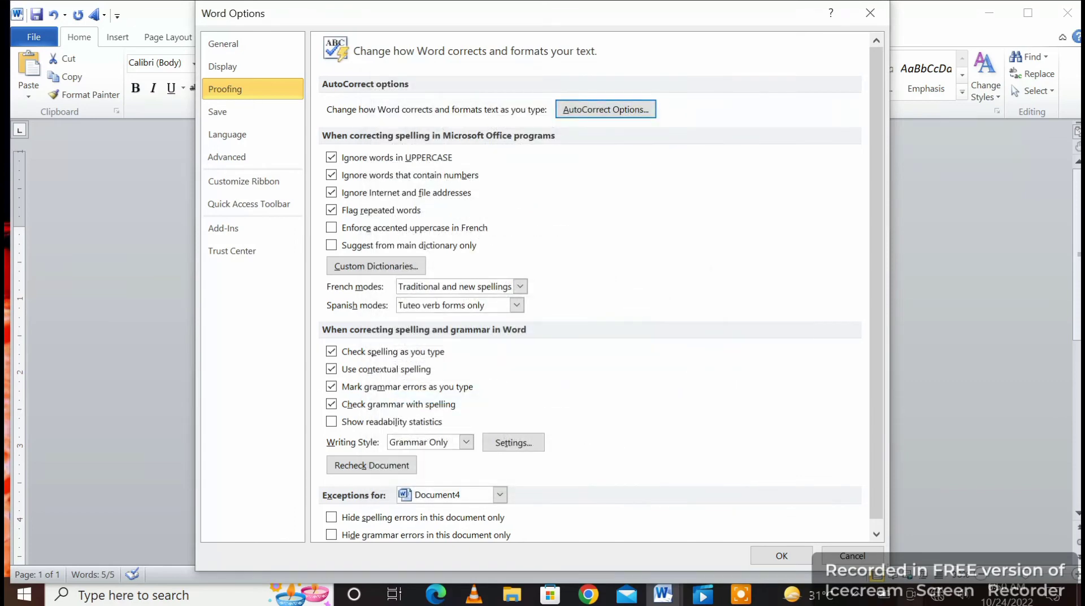
left_click(813, 556)
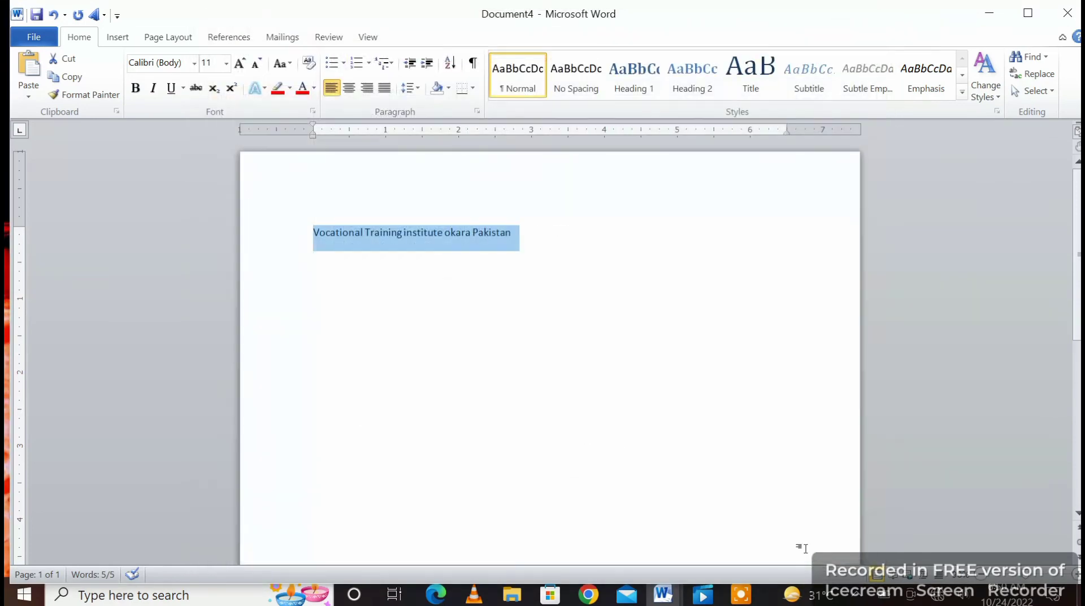
Delete the whole "Vocational Training institute okara Pakistan" line from the document.
left_click(571, 267)
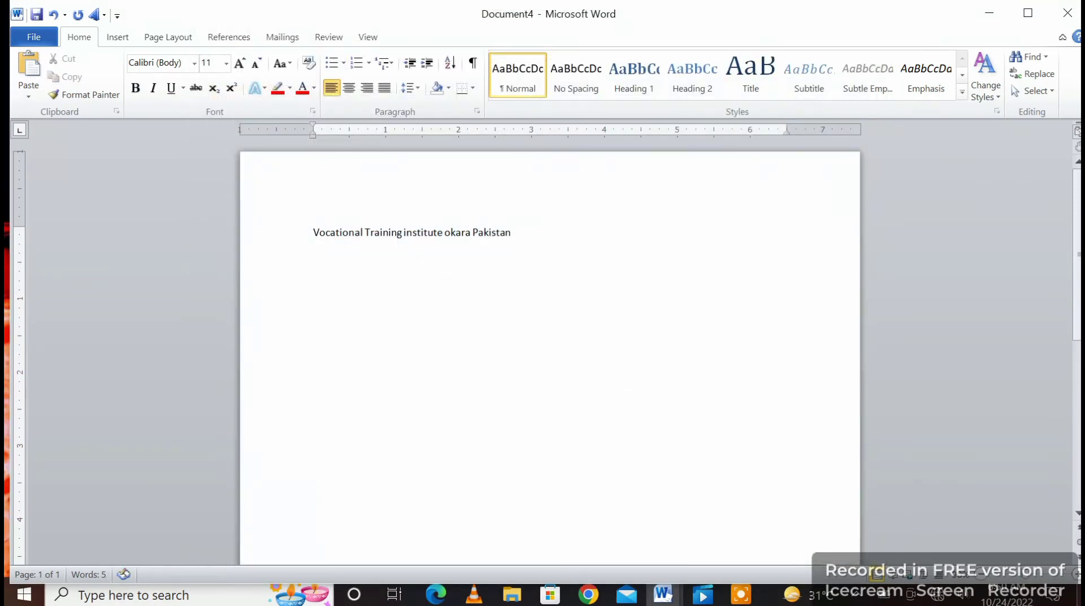
key("BackSpace")
key("BackSpace")
key("BackSpace")
key("BackSpace")
key("BackSpace")
key("BackSpace")
key("BackSpace")
key("BackSpace")
key("BackSpace")
key("BackSpace")
key("BackSpace")
key("BackSpace")
key("BackSpace")
key("BackSpace")
key("BackSpace")
key("BackSpace")
key("BackSpace")
key("BackSpace")
key("BackSpace")
key("BackSpace")
key("BackSpace")
key("BackSpace")
key("BackSpace")
key("BackSpace")
key("BackSpace")
key("BackSpace")
key("BackSpace")
key("BackSpace")
key("BackSpace")
key("BackSpace")
key("BackSpace")
key("BackSpace")
key("BackSpace")
key("BackSpace")
key("BackSpace")
key("BackSpace")
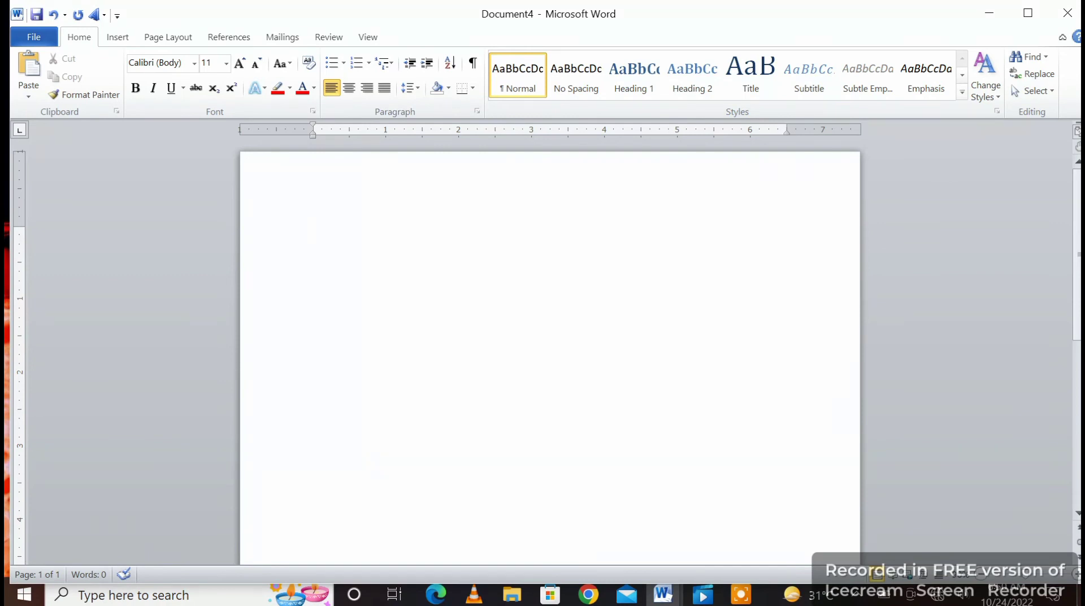
Enter "dfgdgfdfgdgfdgfdgfdgf" on the first line and "Vocational Training institute okara Pakistan" on the line below it.
type("dfgdgfdfgdgfdgfdgfdgf")
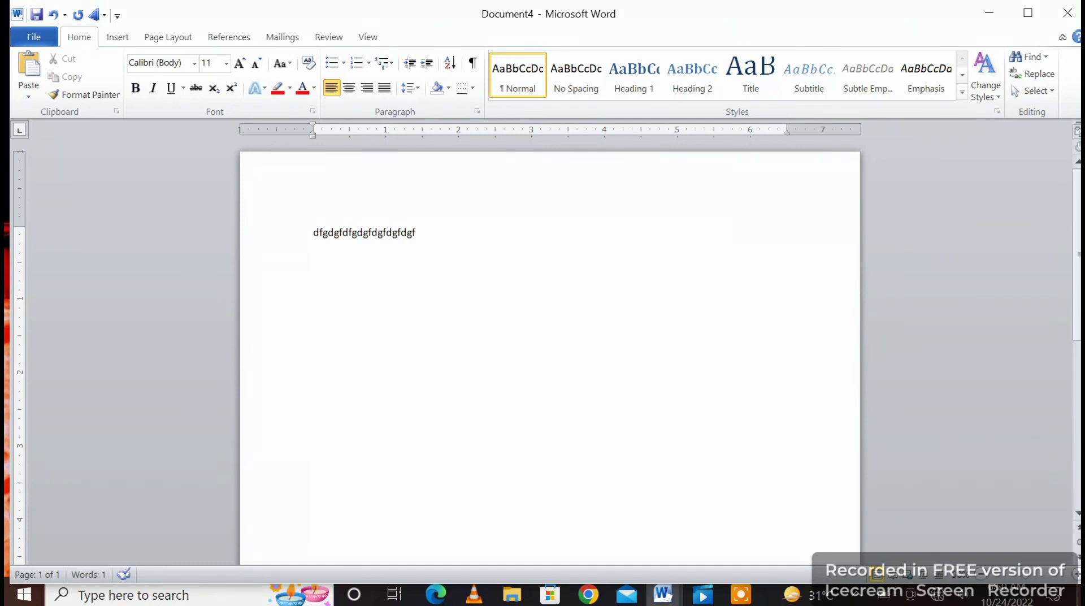
key("Return")
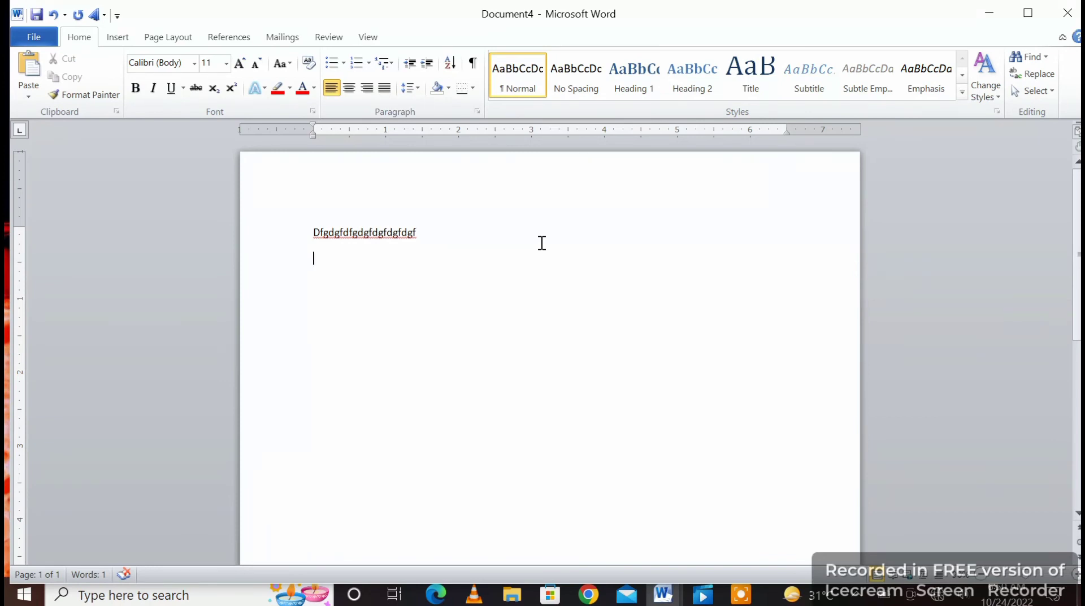
key("Return")
type("Vocational Training institute okara Pakistan")
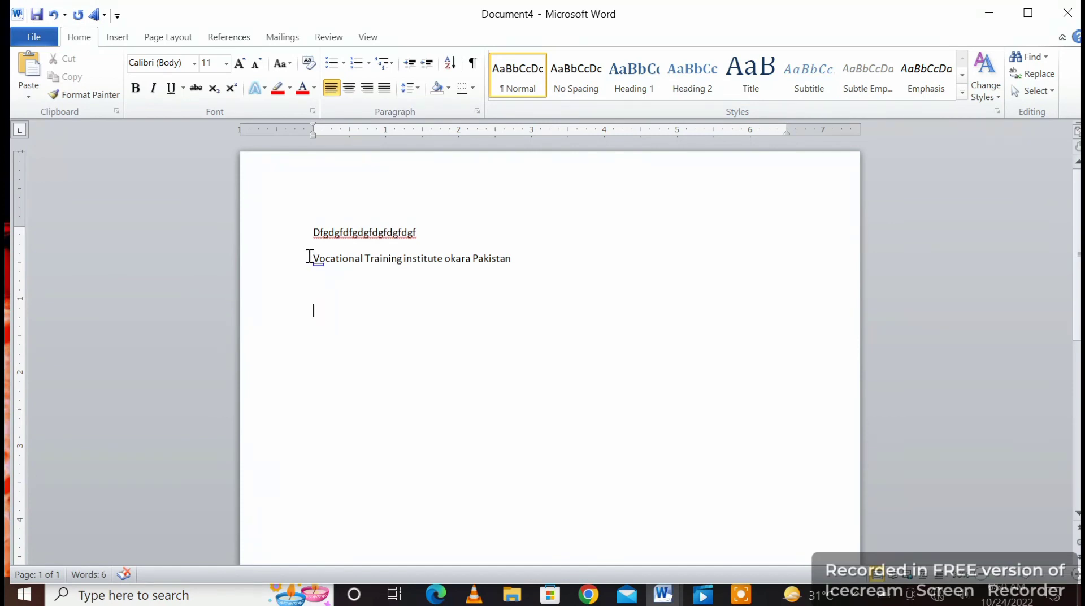
left_click_drag(307, 255, 511, 259)
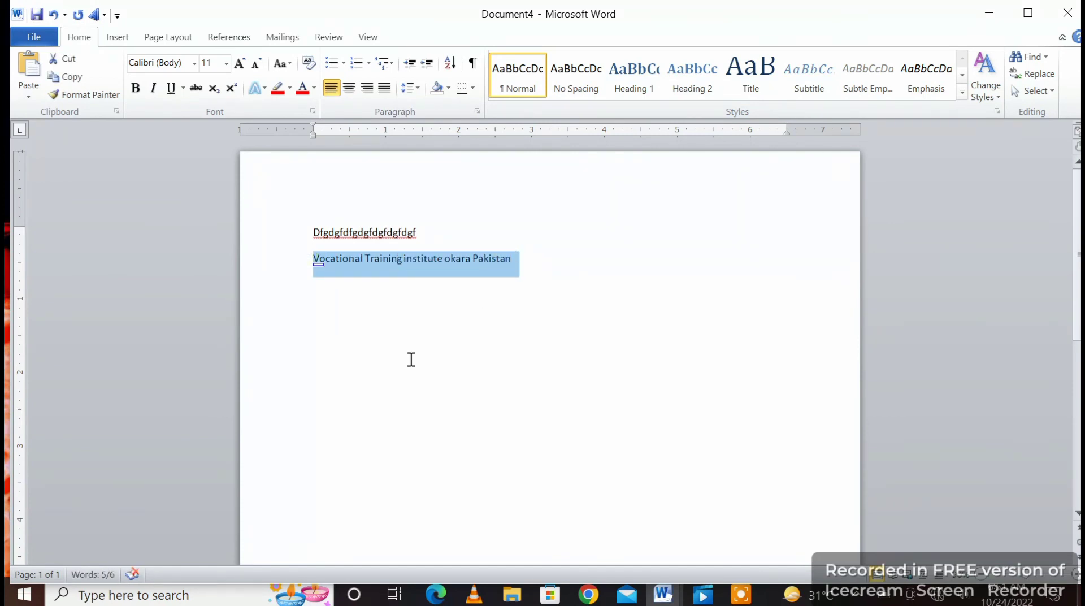
left_click(534, 250)
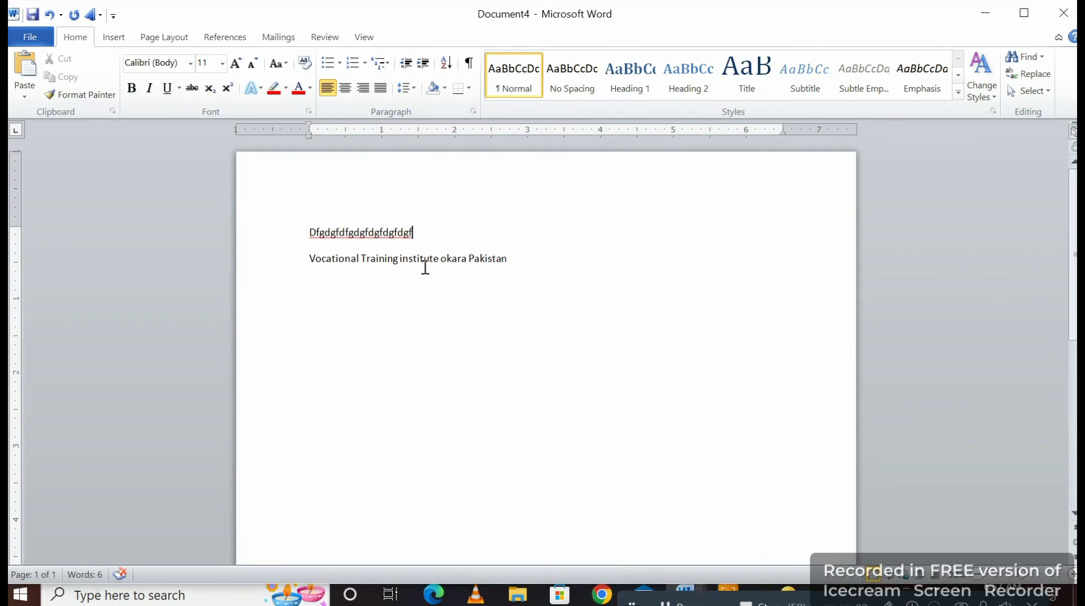
Insert "Vocational Training institute okara Pakistan" again, two lines below the existing phrase.
left_click_drag(310, 260, 500, 277)
left_click(467, 312)
type("voc")
key("Return")
key("Return")
key("Return")
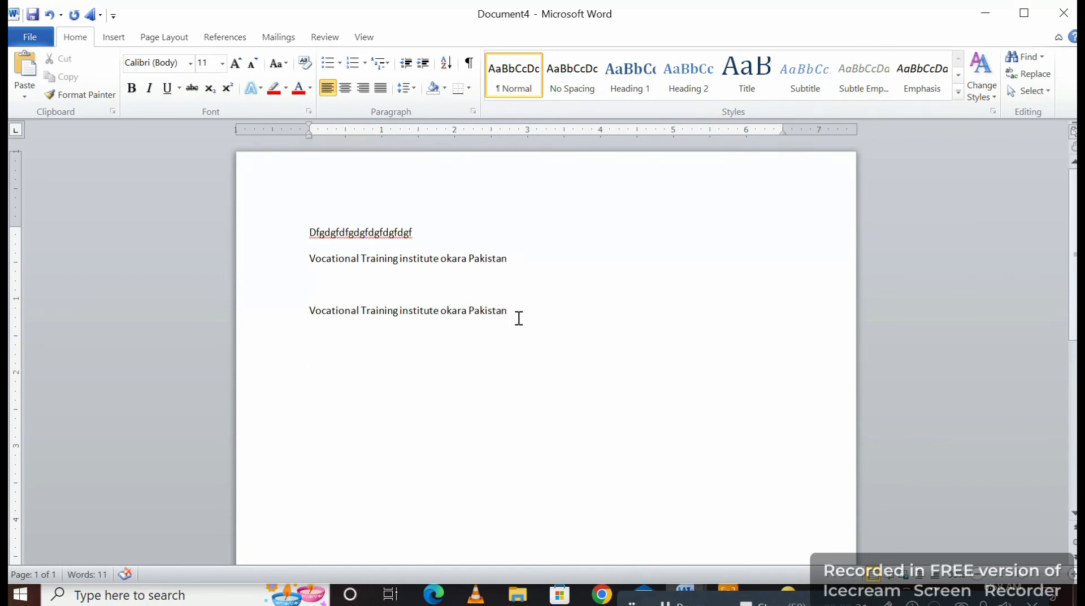
Delete the repeated "Vocational Training institute okara Pakistan" line, keeping the first one.
left_click_drag(517, 311, 331, 315)
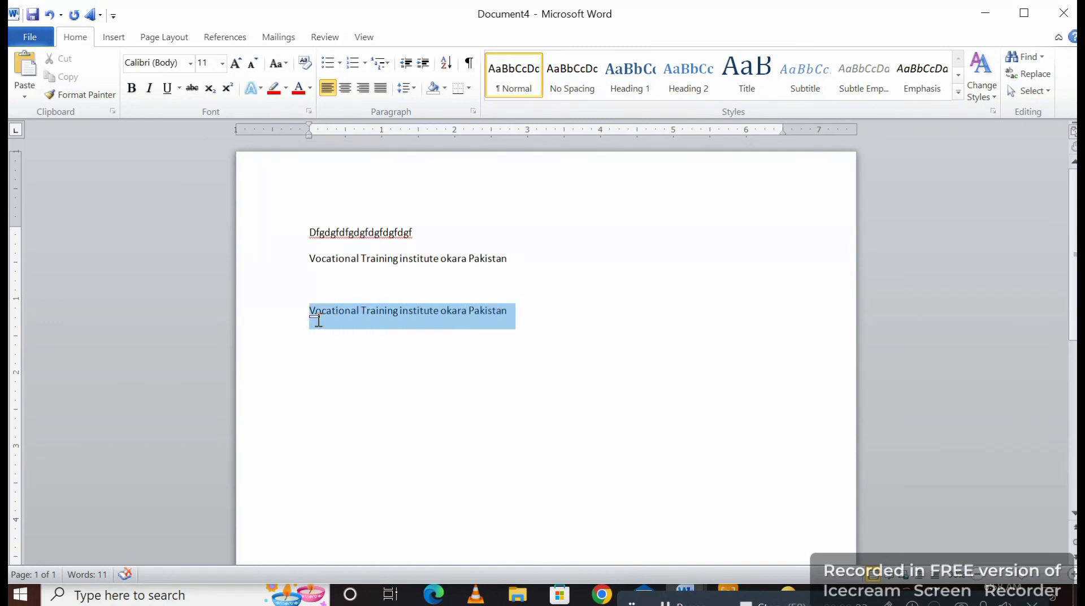
left_click(321, 322)
left_click(592, 346)
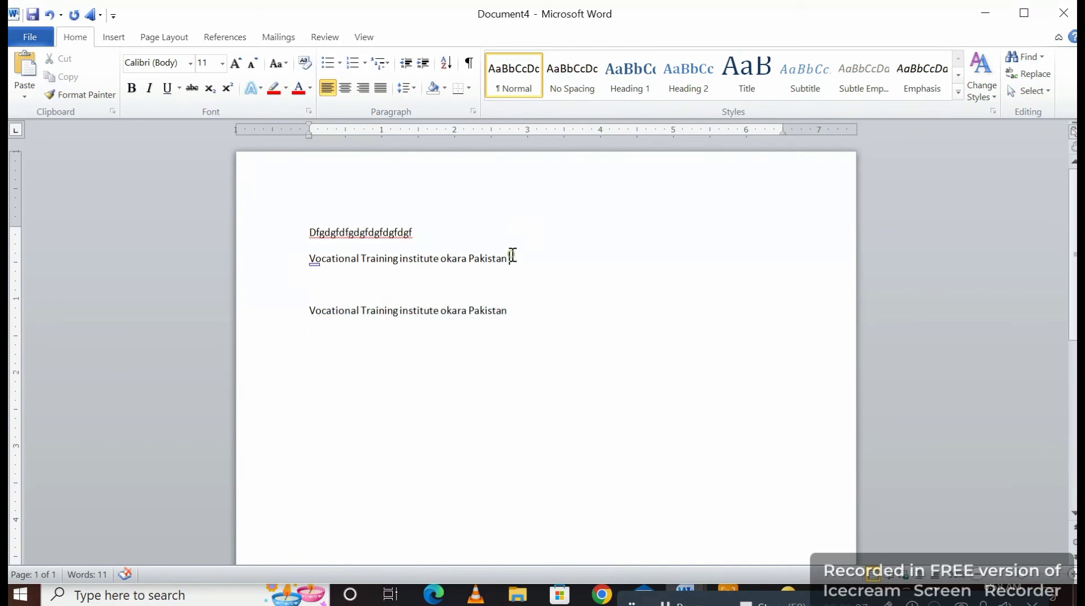
left_click_drag(511, 255, 334, 264)
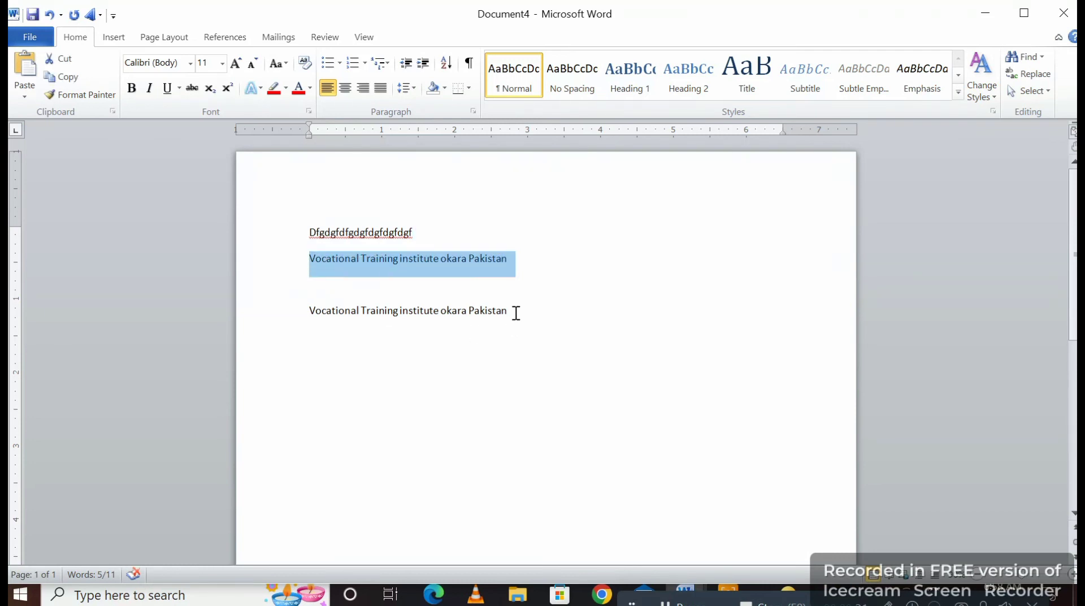
left_click_drag(516, 313, 346, 303)
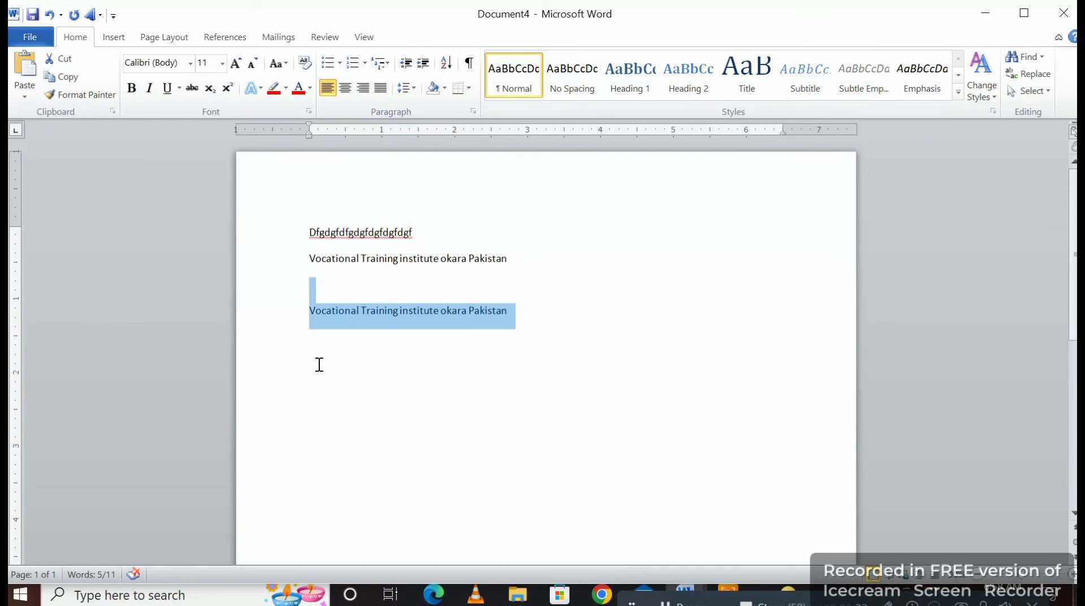
key("Delete")
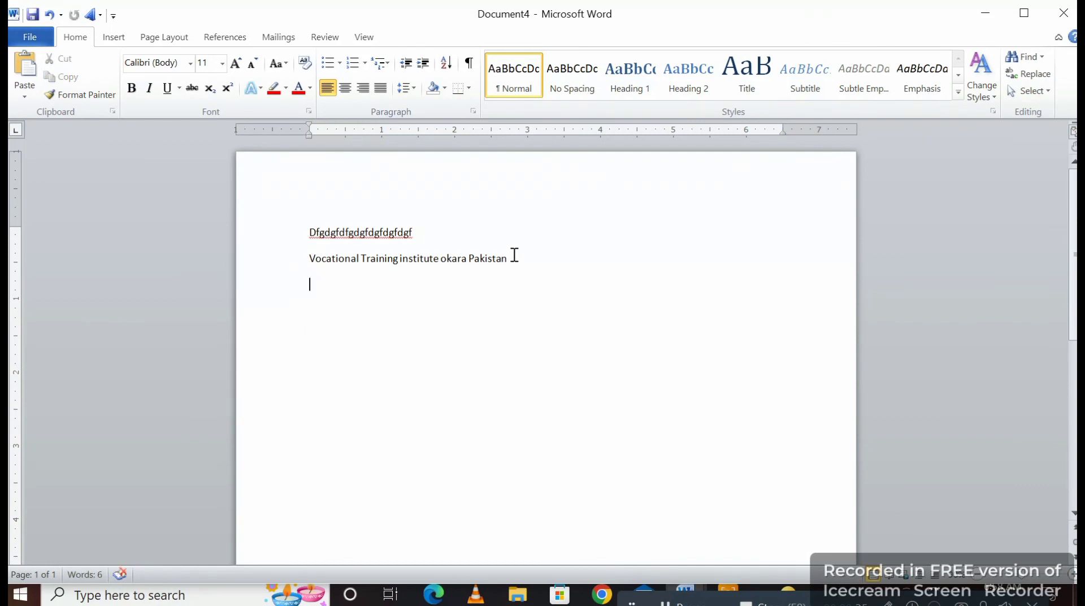
Delete the "vvv" entry from the AutoCorrect replacement list and apply the changed options.
left_click_drag(515, 255, 186, 252)
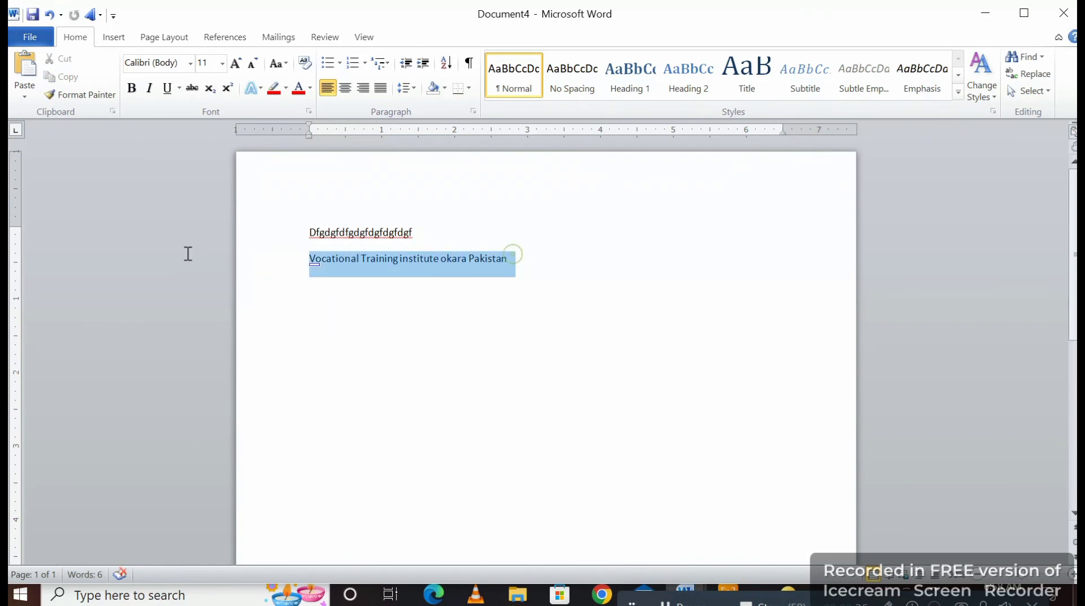
left_click(34, 39)
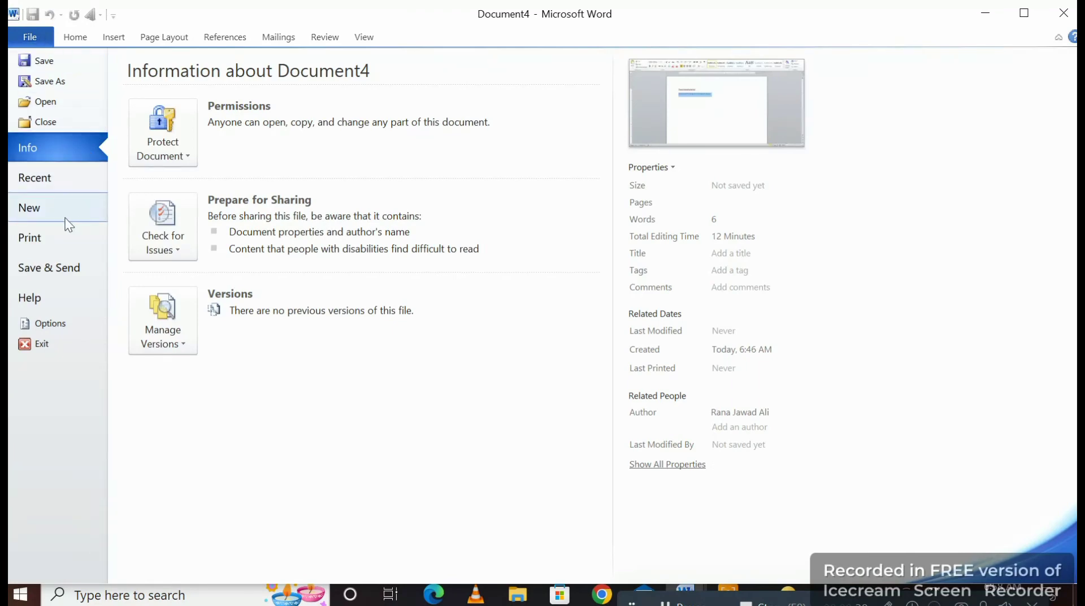
left_click(49, 327)
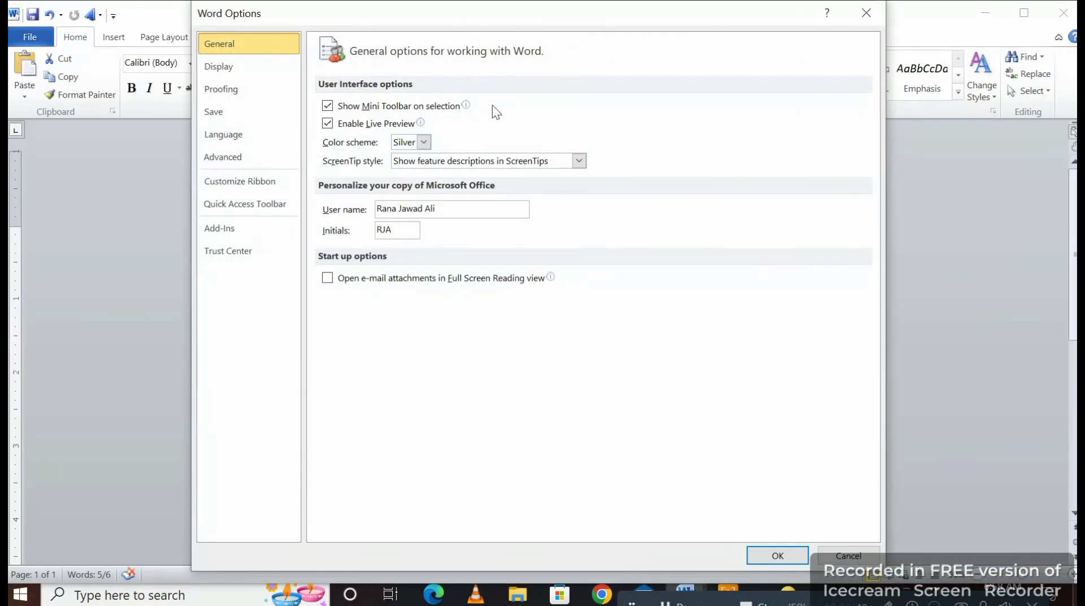
left_click(247, 90)
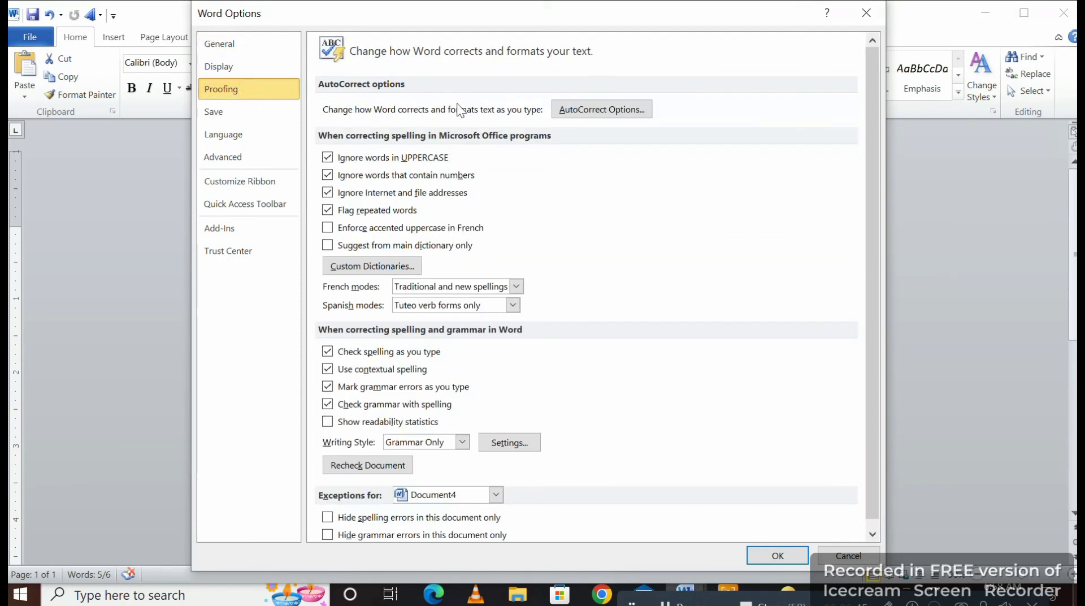
left_click(586, 115)
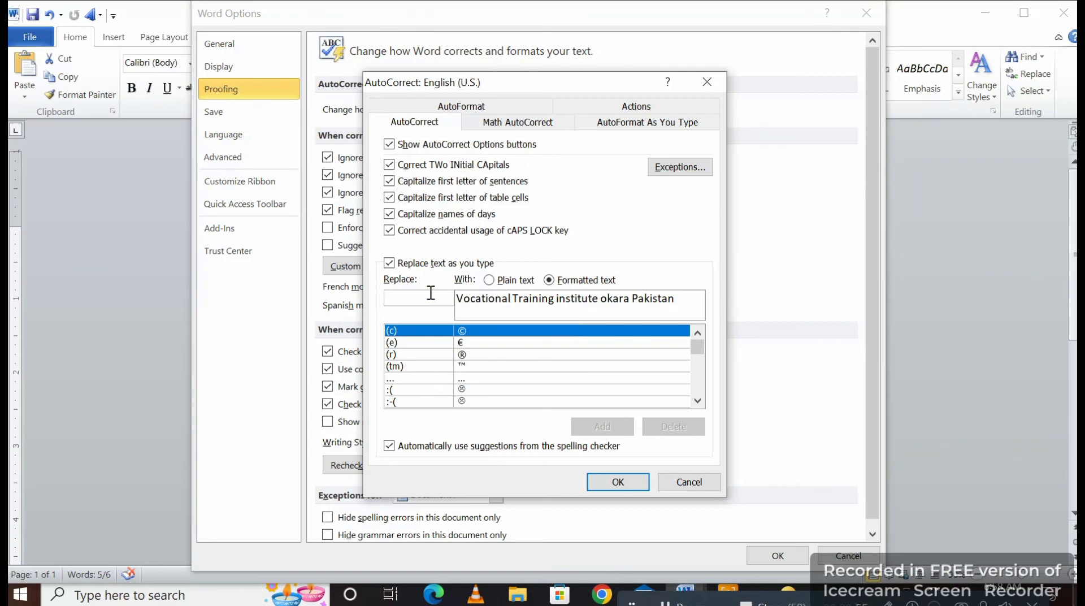
type("vvv")
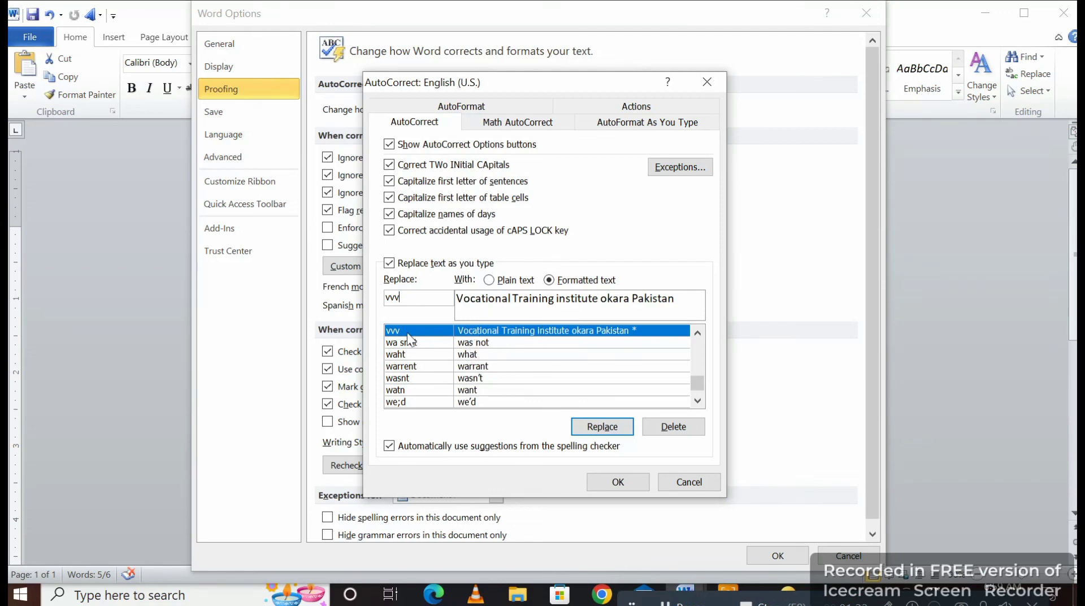
left_click(678, 429)
left_click(628, 478)
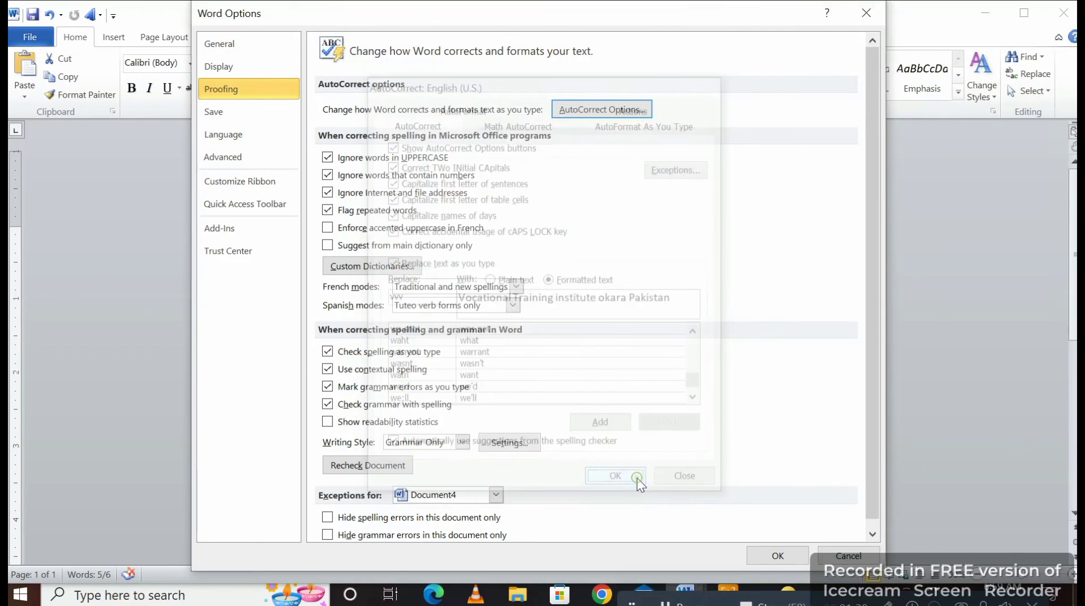
left_click(779, 557)
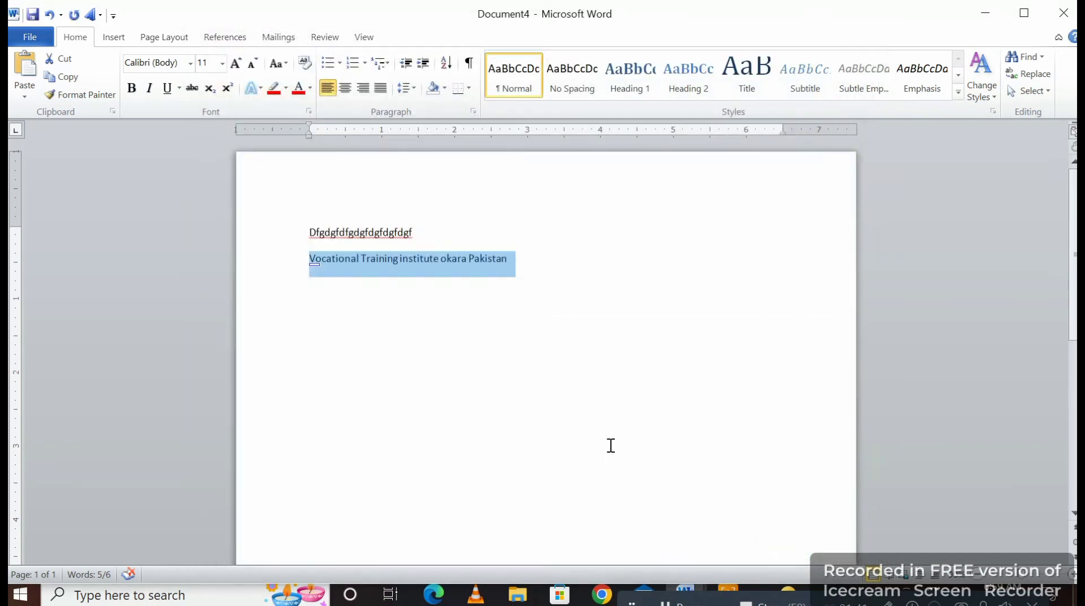
Enter "vvv" two lines below the remaining phrase to test the shortcut.
left_click(444, 398)
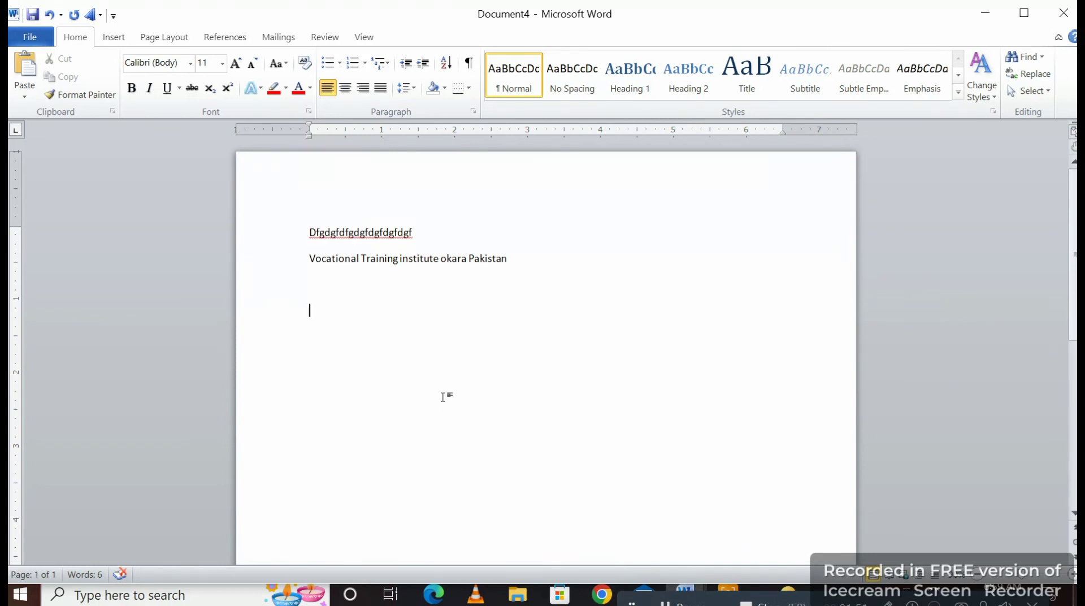
type("Vvv")
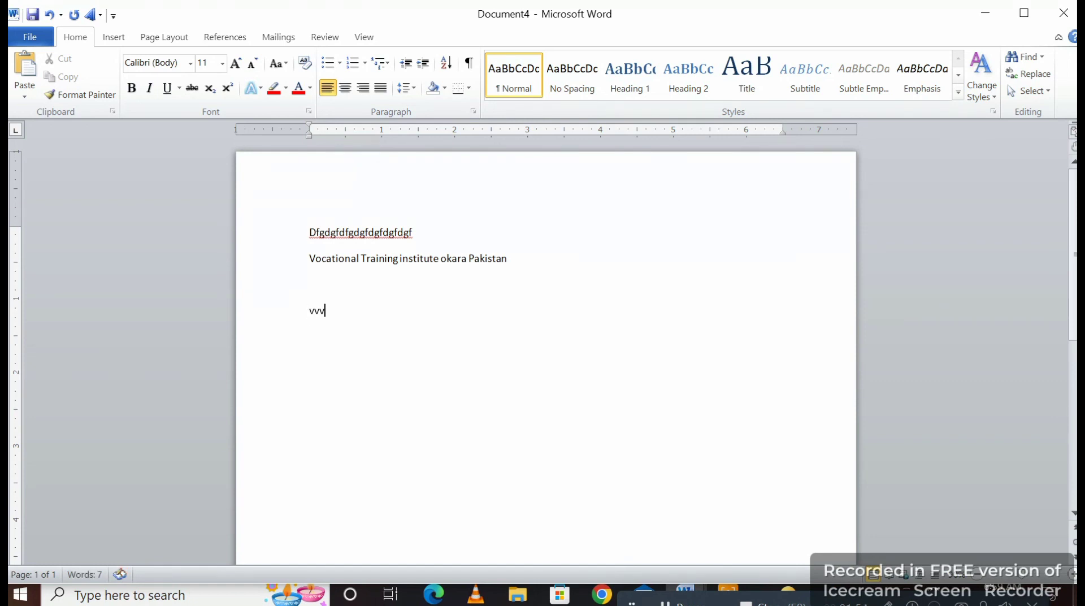